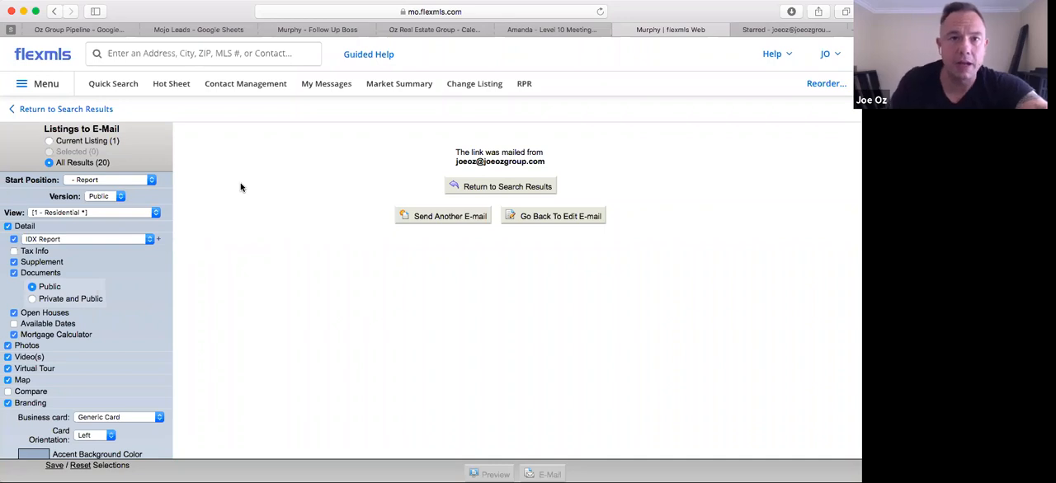
Start a new quick search of residential listings and restrict the property sub-type to Single Family
left_click(107, 85)
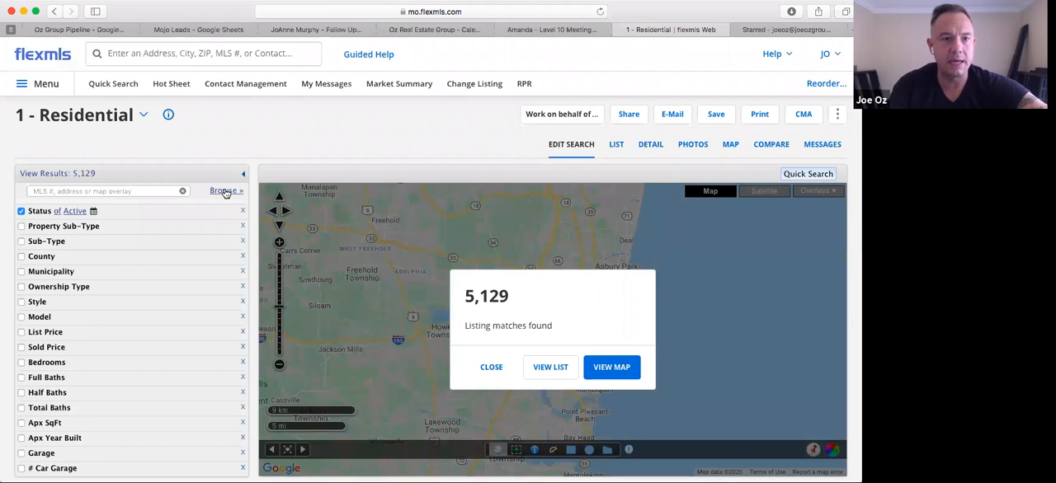
scroll(125, 203, "down", 1)
scroll(125, 206, "down", 1)
scroll(125, 206, "up", 2)
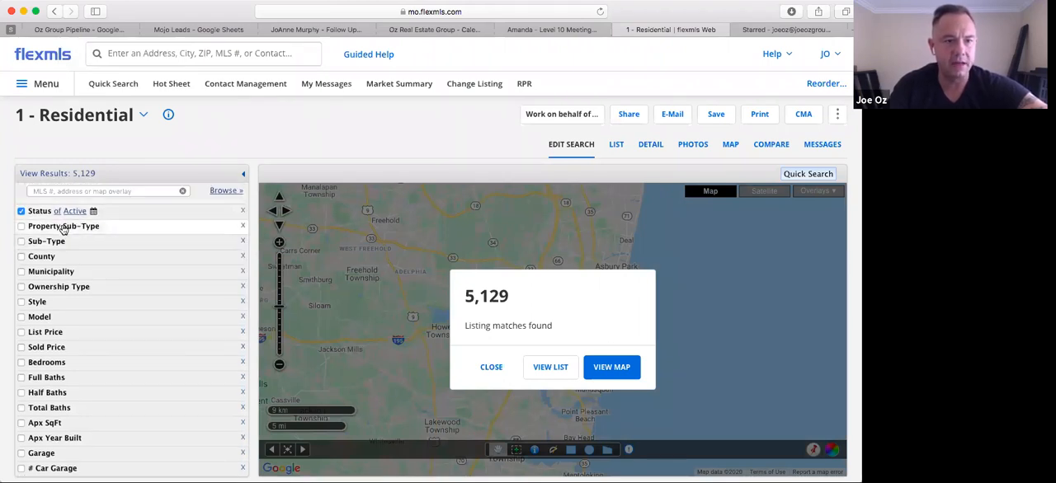
left_click(64, 228)
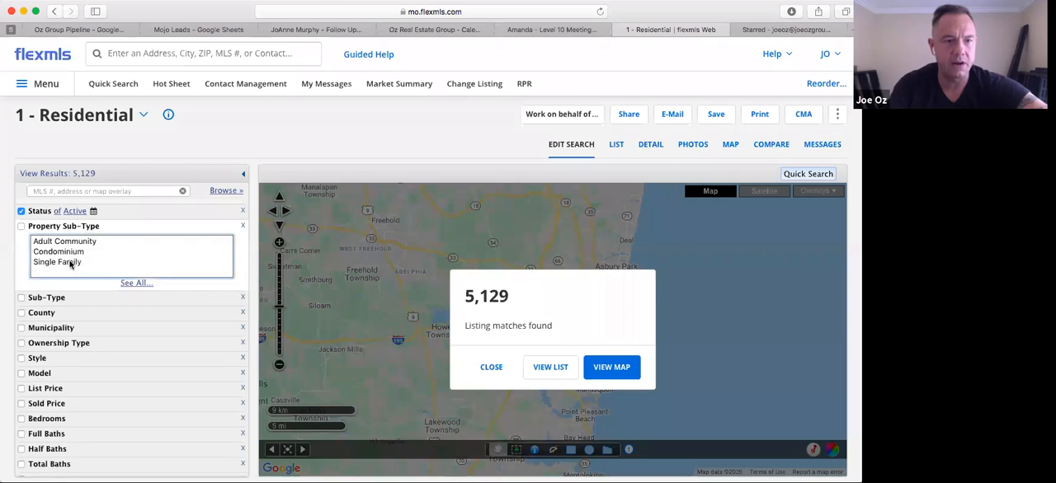
left_click(69, 263)
Restrict the listing search to Monmouth county
scroll(123, 292, "down", 3)
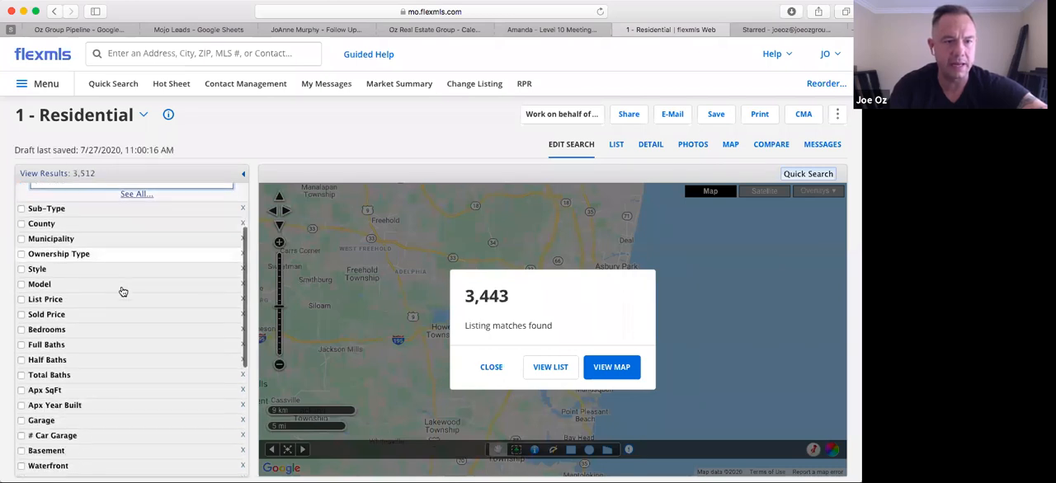
scroll(91, 276, "up", 2)
left_click(45, 287)
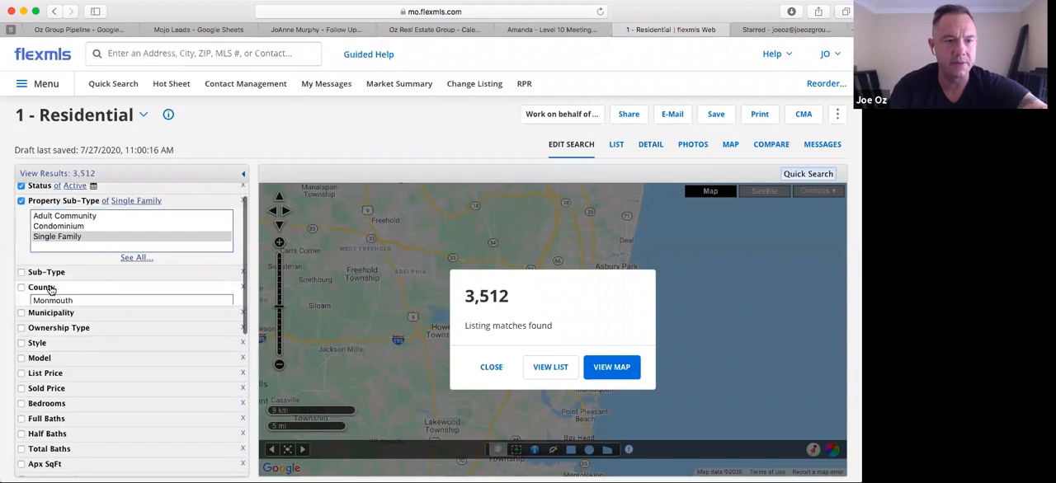
left_click(63, 301)
Limit the municipality criterion to Asbury Park (ASB) and Ocean Twp (OCE)
scroll(167, 388, "down", 2)
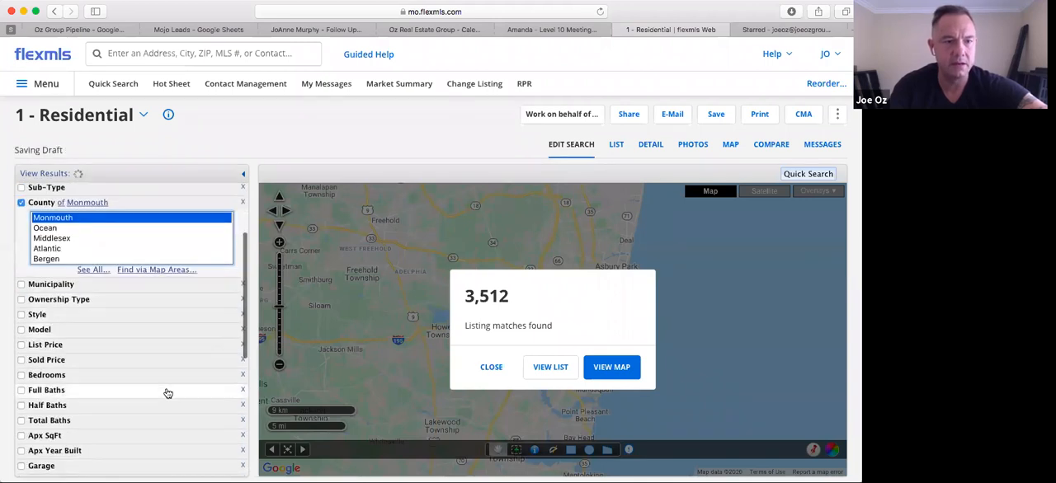
scroll(167, 394, "down", 1)
left_click(51, 213)
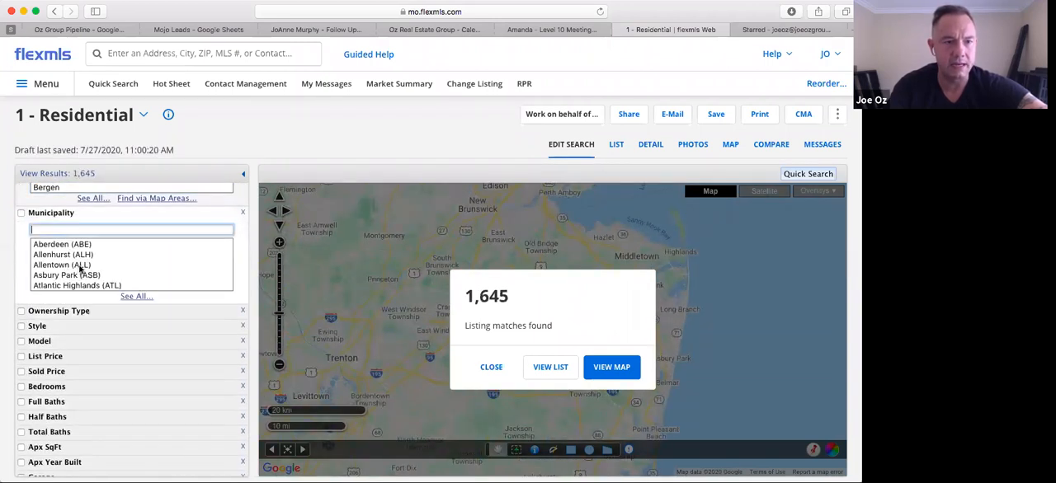
left_click(75, 276)
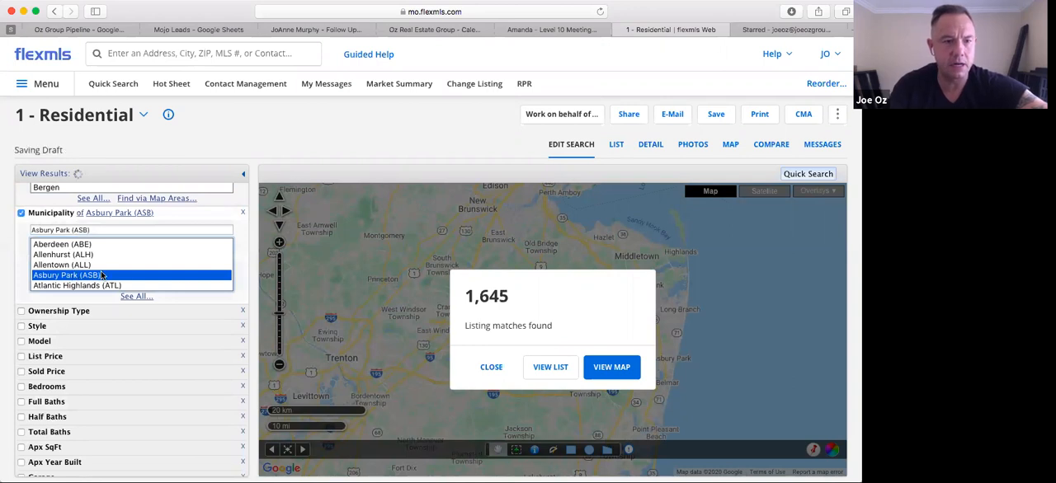
scroll(101, 275, "down", 4)
scroll(100, 276, "down", 6)
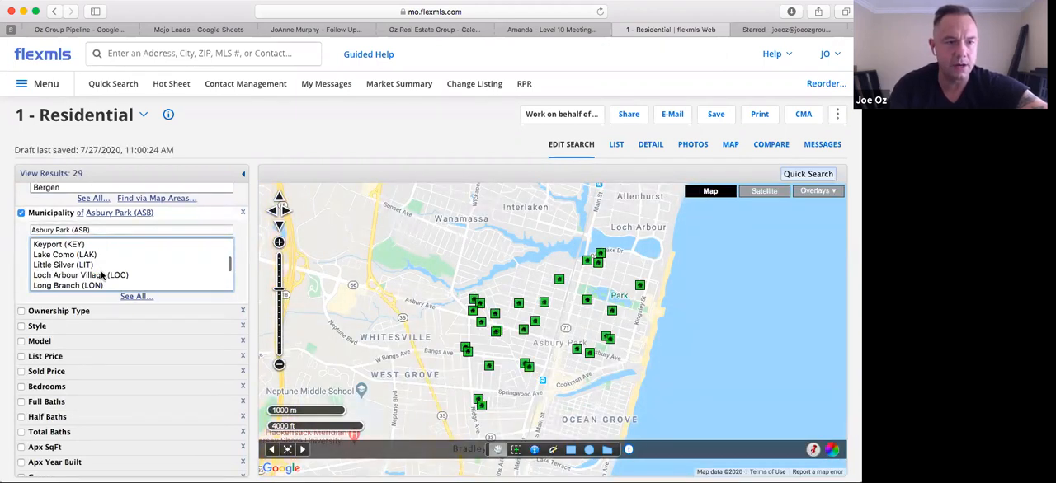
scroll(101, 275, "down", 1)
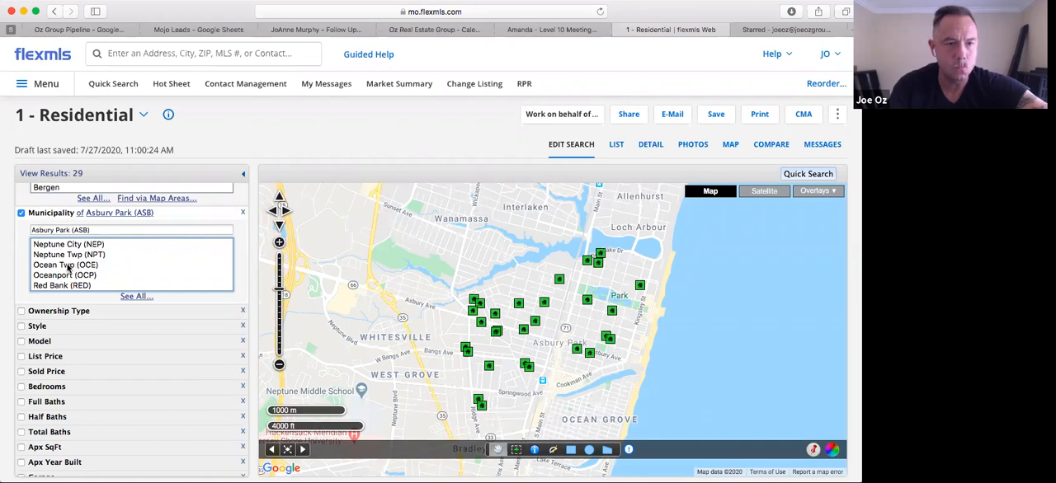
left_click(70, 266, "super")
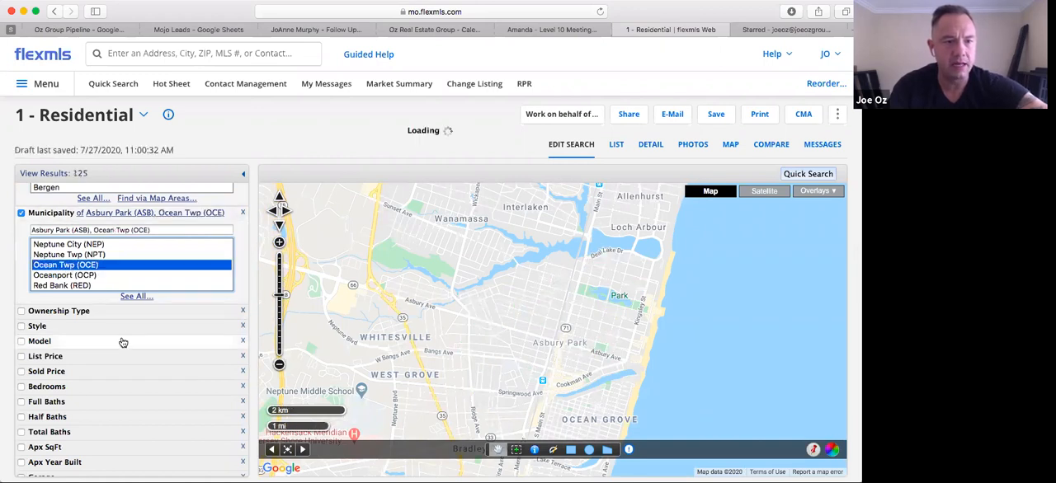
Enable the list price criterion with a range from 200,000 to 400,000
scroll(123, 343, "down", 3)
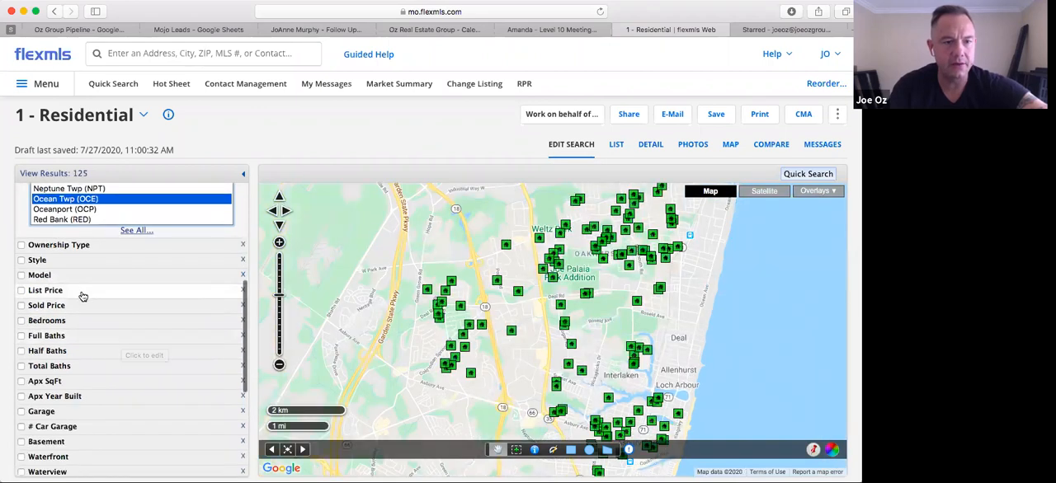
left_click(82, 294)
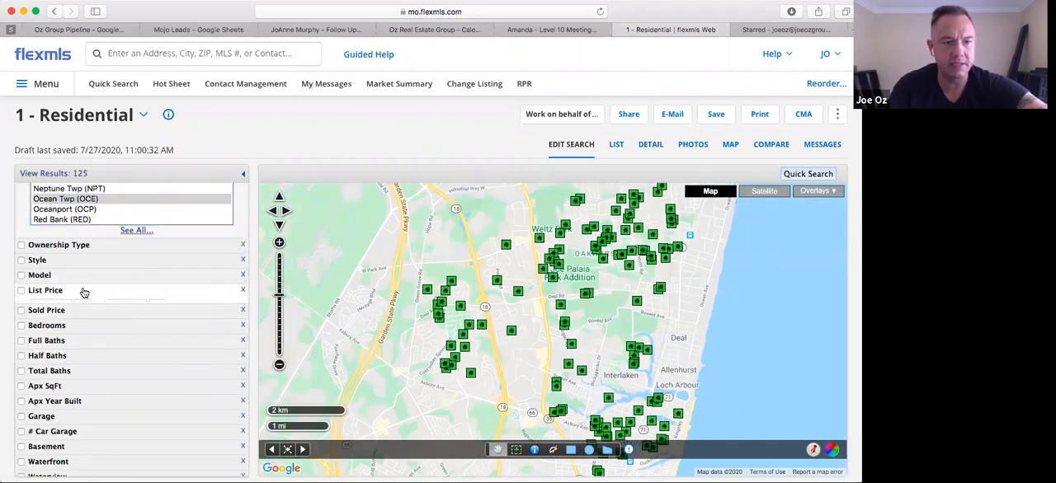
left_click(22, 291)
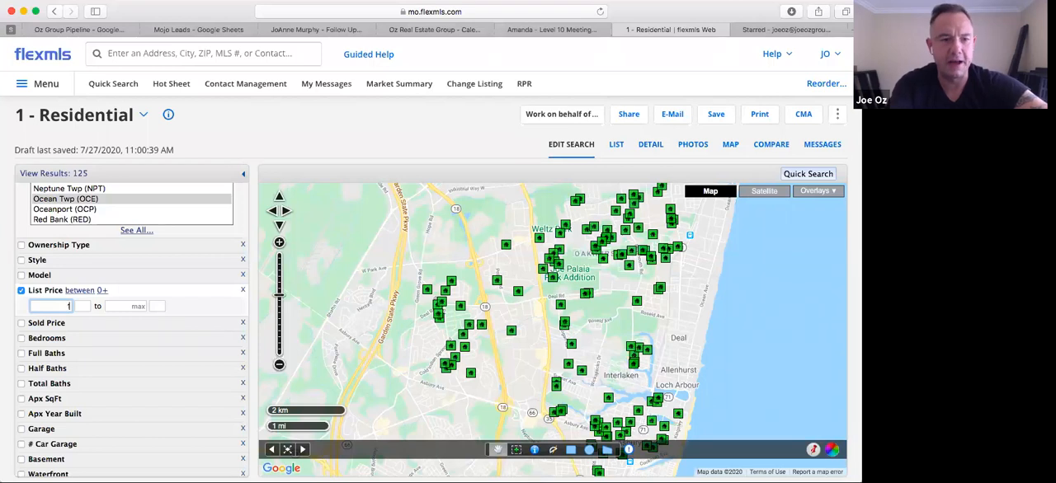
type("00")
key("BackSpace")
key("BackSpace")
key("BackSpace")
type("200")
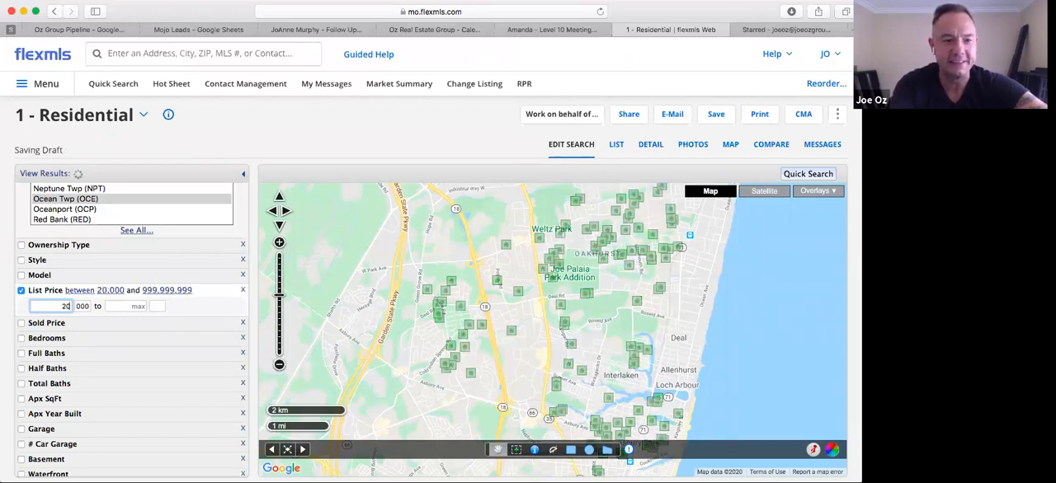
left_click(120, 307)
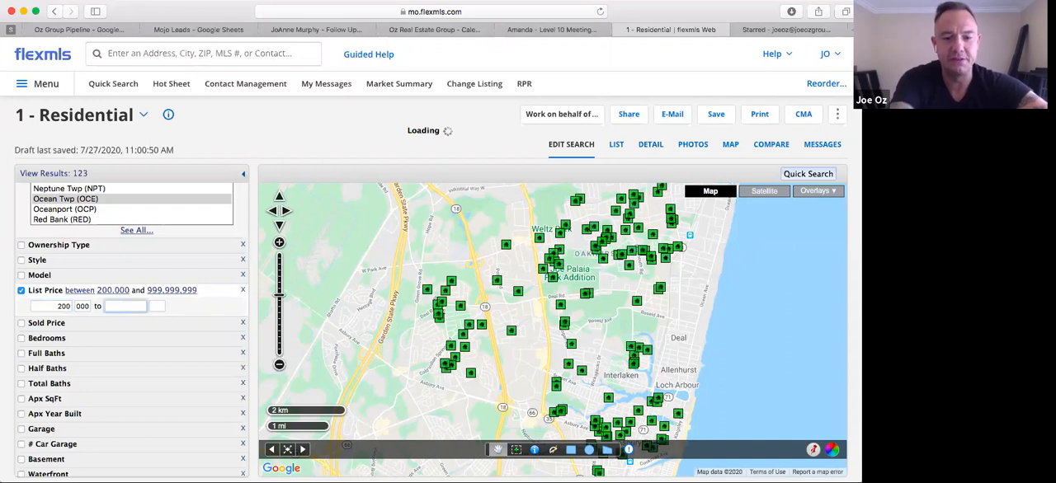
type("400")
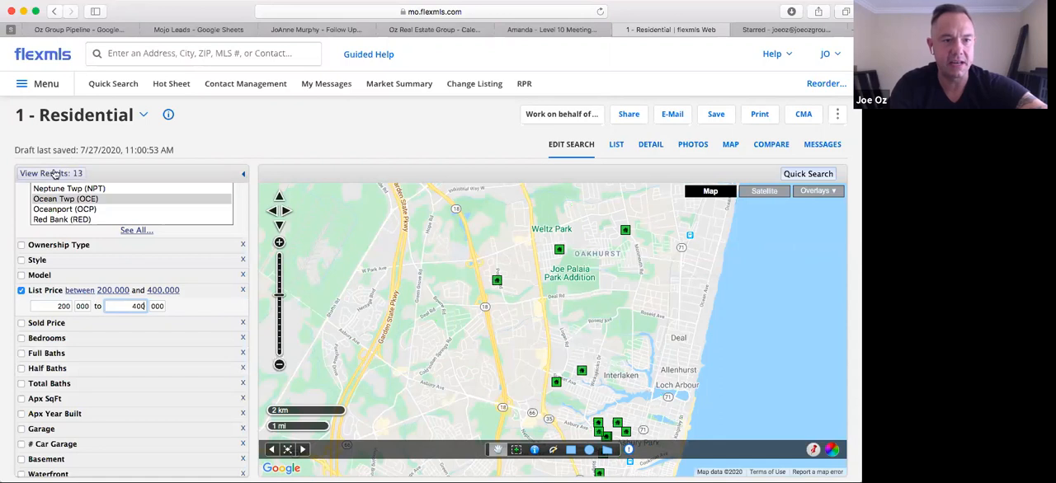
Enable the bedrooms criterion with a minimum of 3
scroll(130, 388, "down", 3)
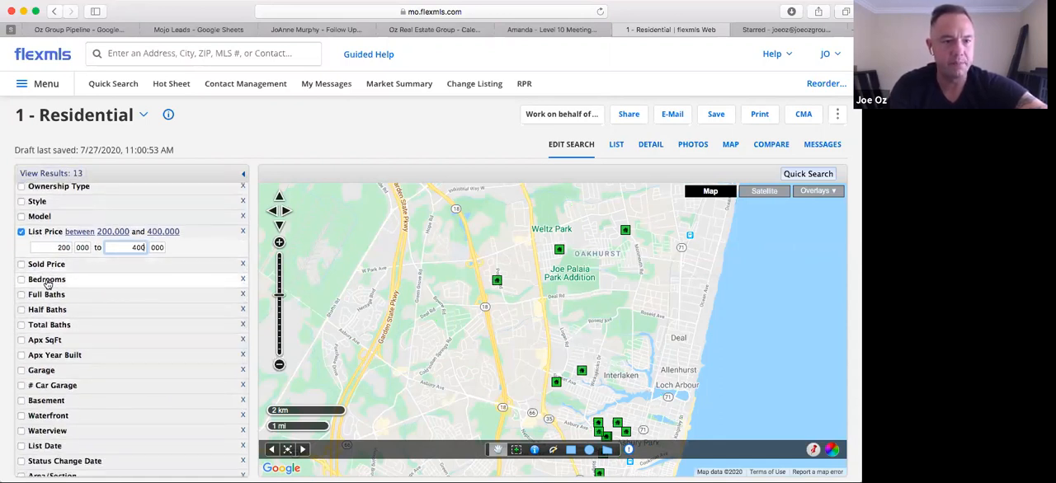
left_click(47, 280)
left_click(21, 280)
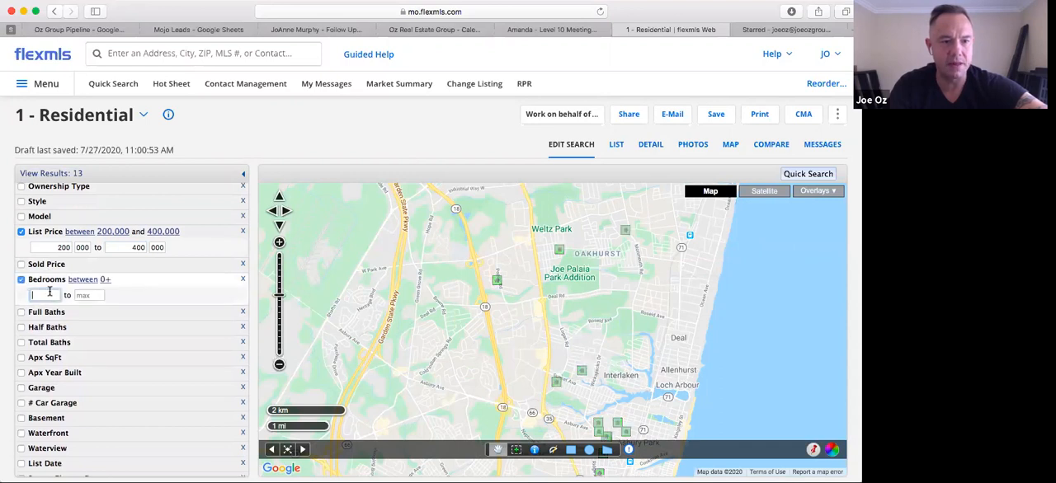
type("3")
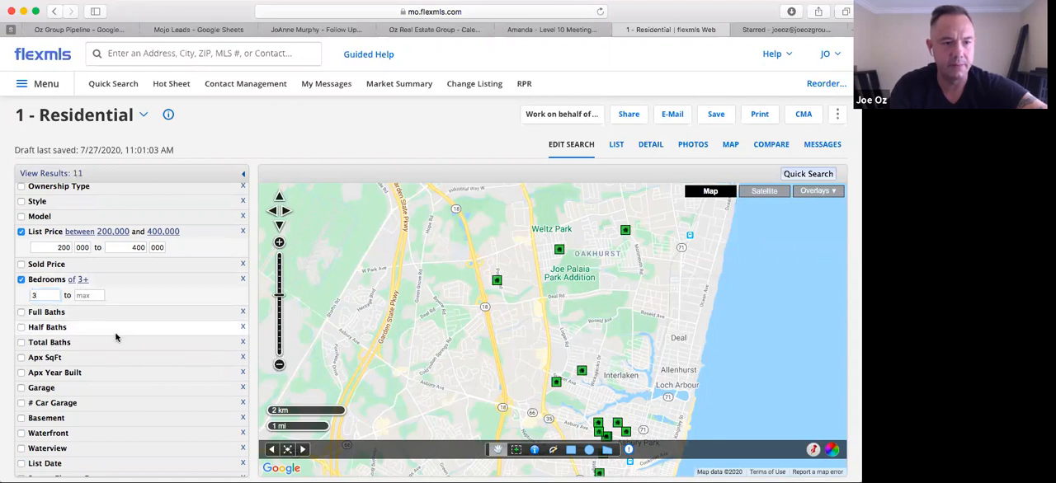
Try requiring a minimum of 2 full baths and clear that criterion again
scroll(141, 343, "down", 2)
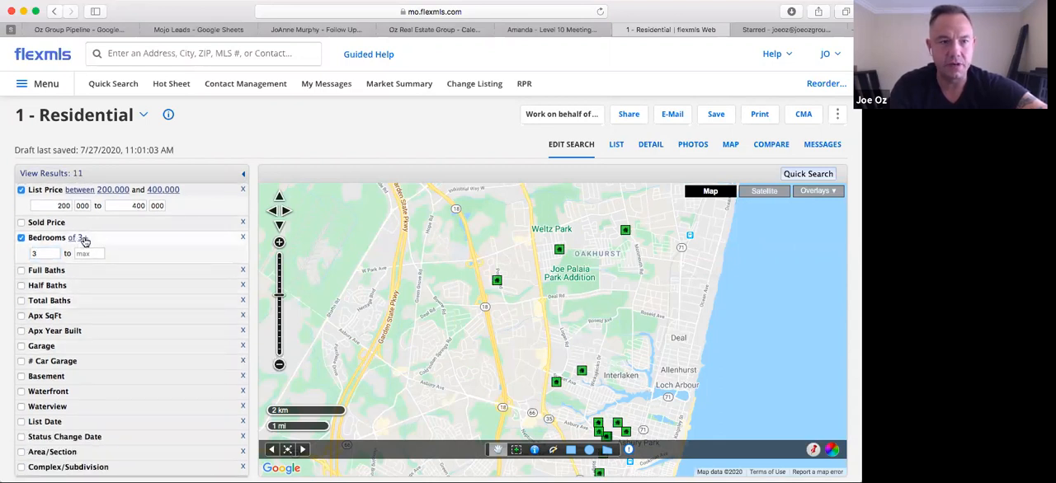
scroll(125, 281, "up", 1)
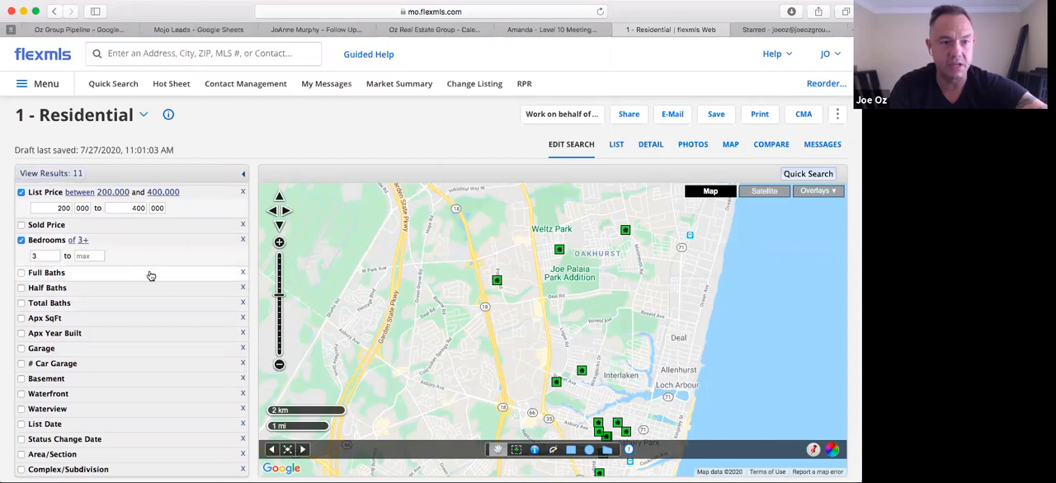
scroll(123, 300, "down", 1)
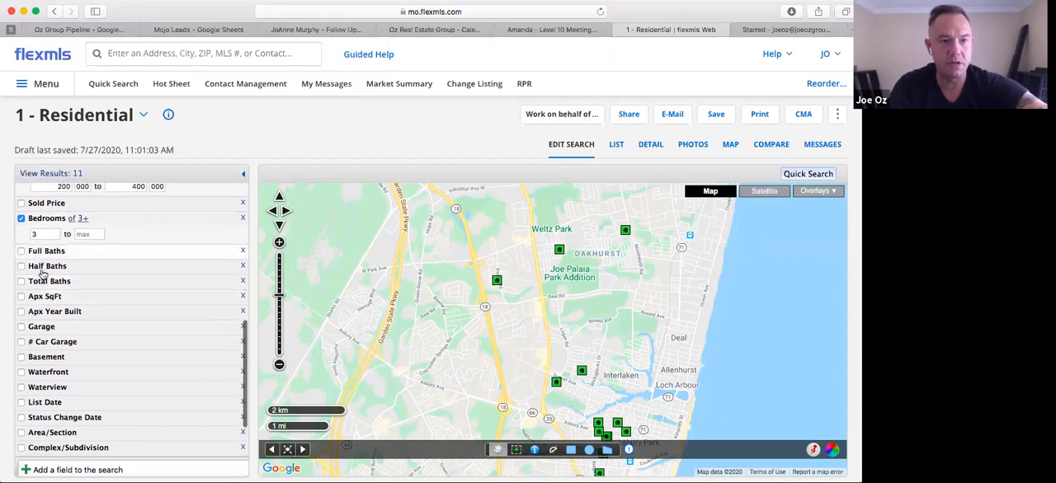
scroll(86, 259, "down", 1)
scroll(89, 257, "up", 1)
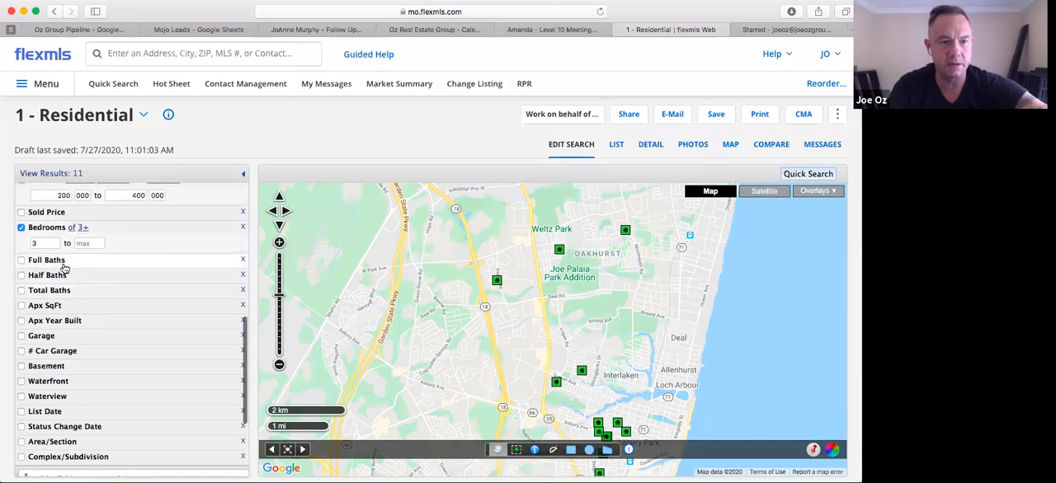
left_click(60, 261)
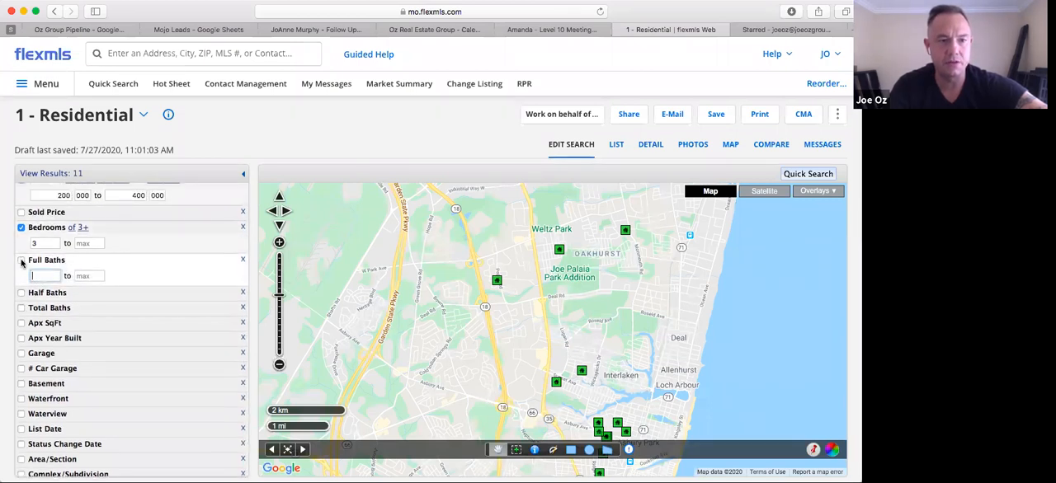
left_click(22, 261)
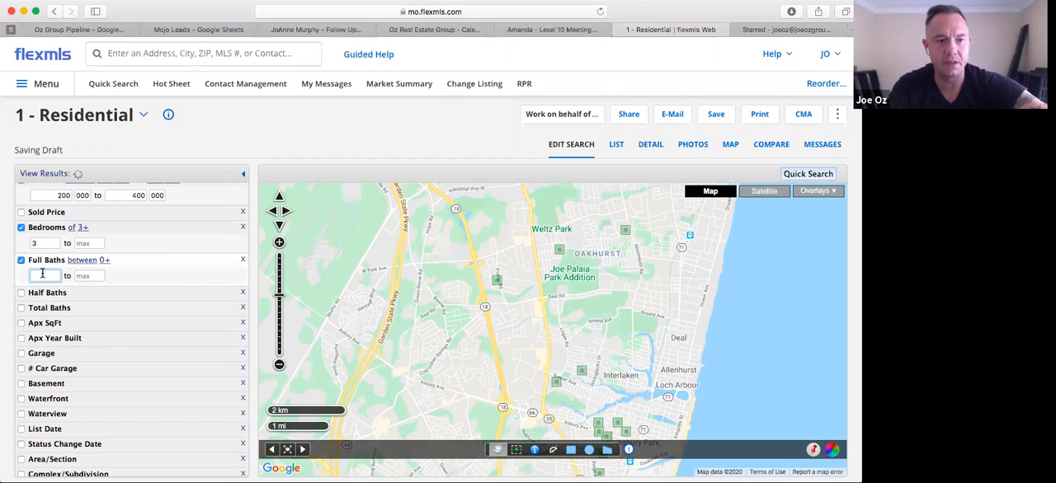
type("2")
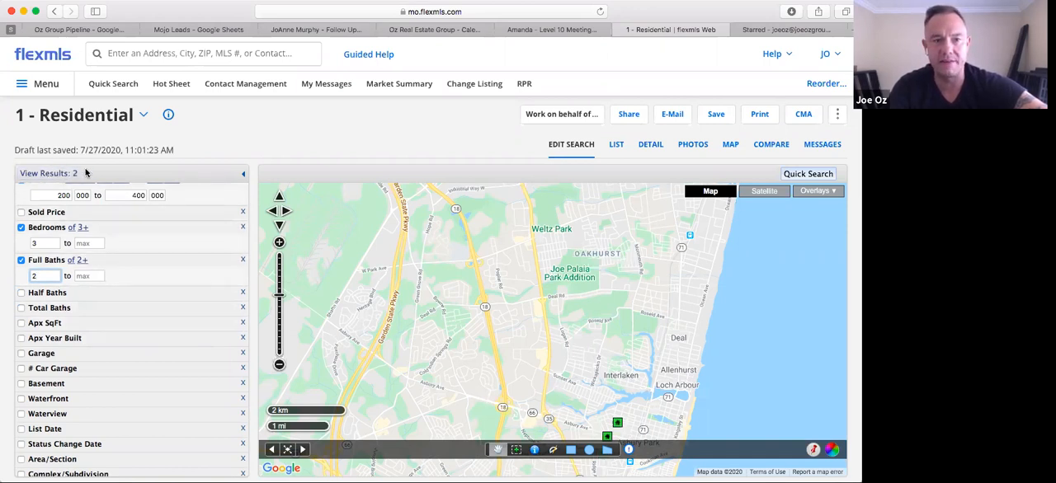
left_click(21, 260)
left_click(21, 259)
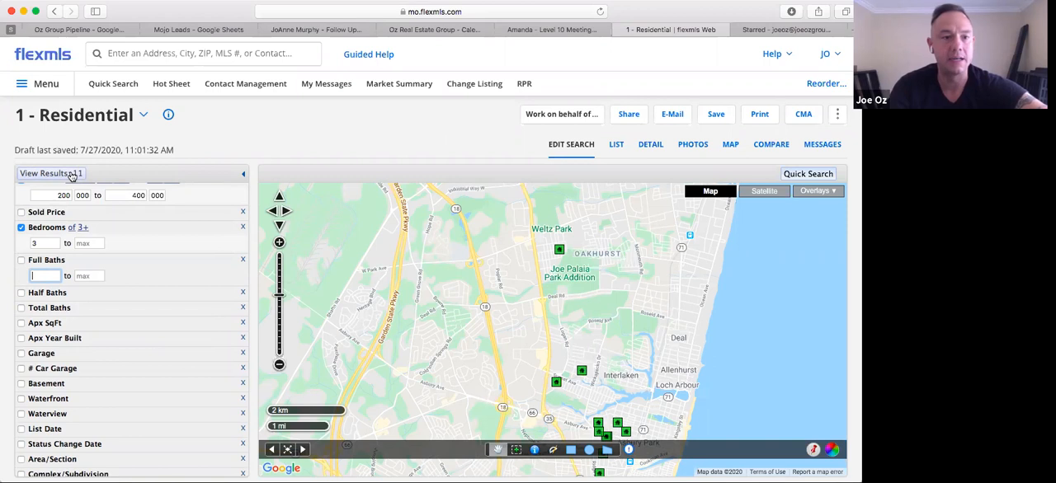
Review the search criteria for property sub-type, county, municipality, list price and bedrooms
scroll(132, 372, "down", 3)
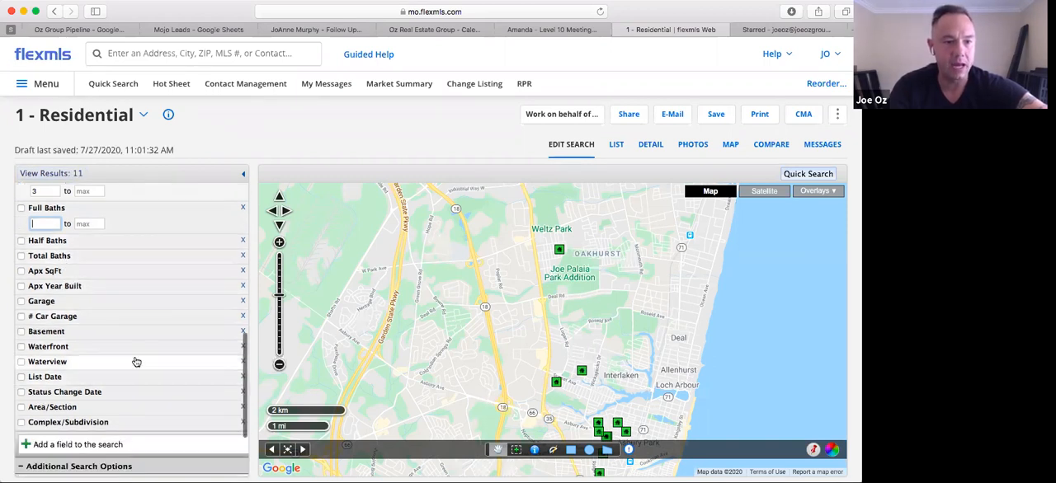
scroll(115, 323, "up", 10)
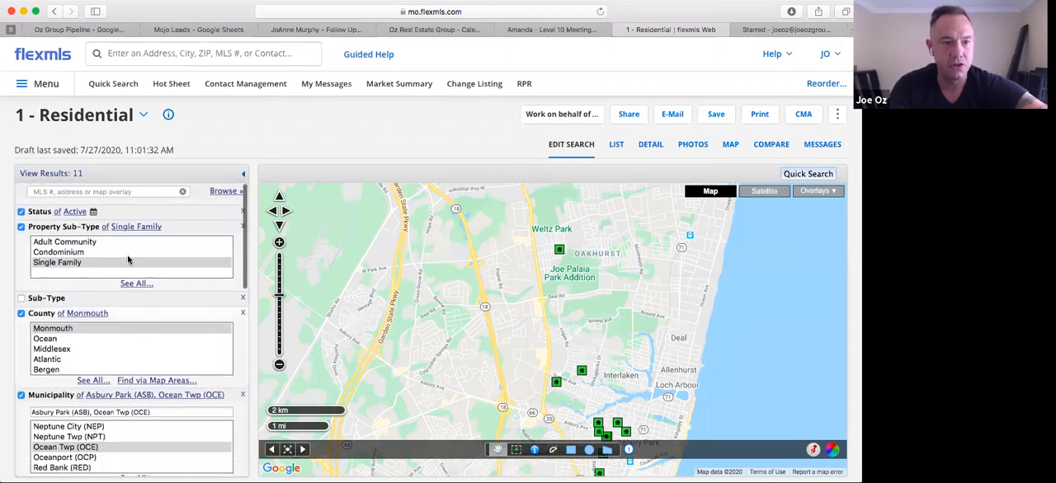
scroll(120, 200, "down", 1)
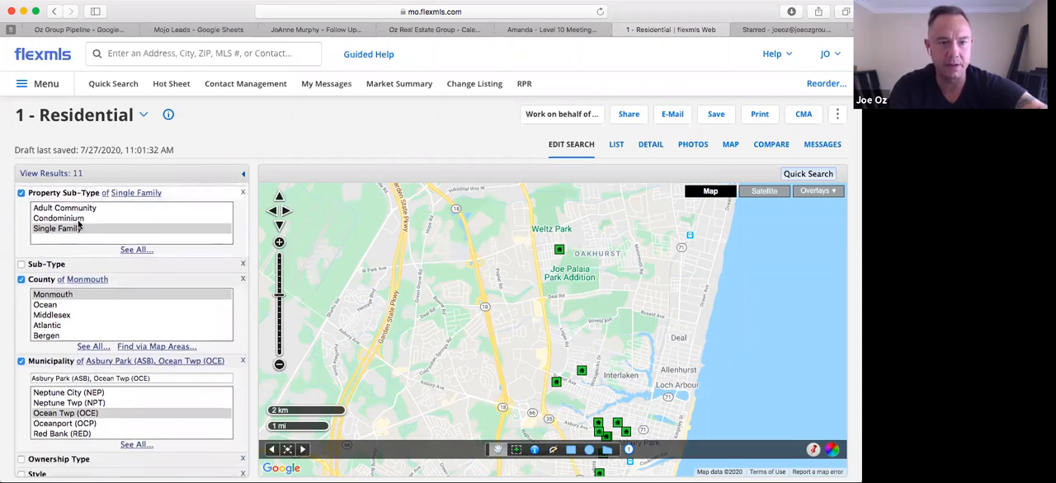
scroll(106, 281, "down", 2)
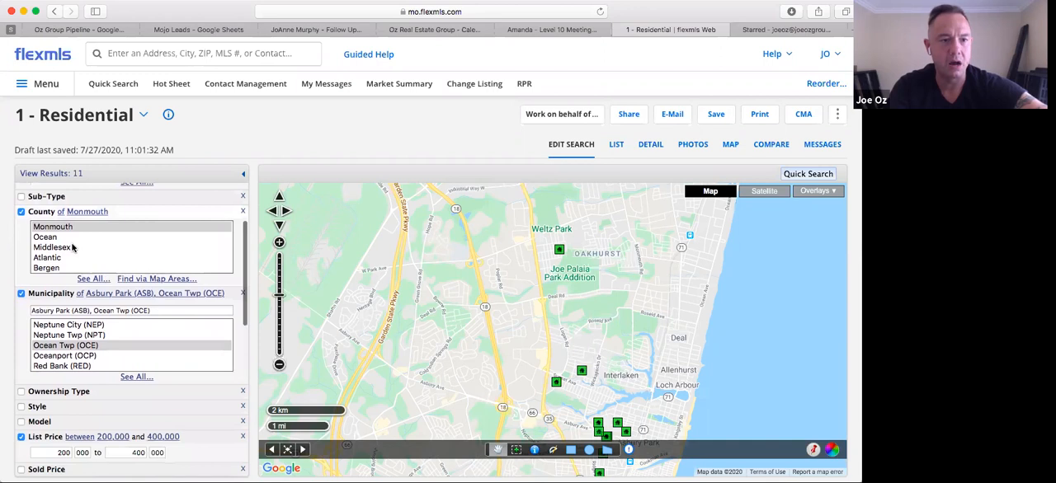
scroll(117, 257, "down", 1)
scroll(117, 256, "down", 3)
scroll(169, 347, "down", 3)
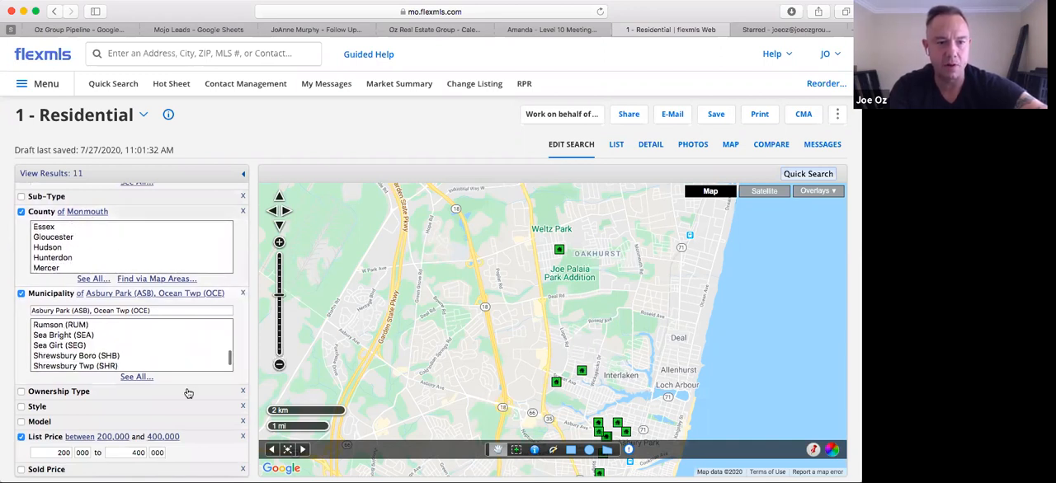
scroll(189, 400, "down", 3)
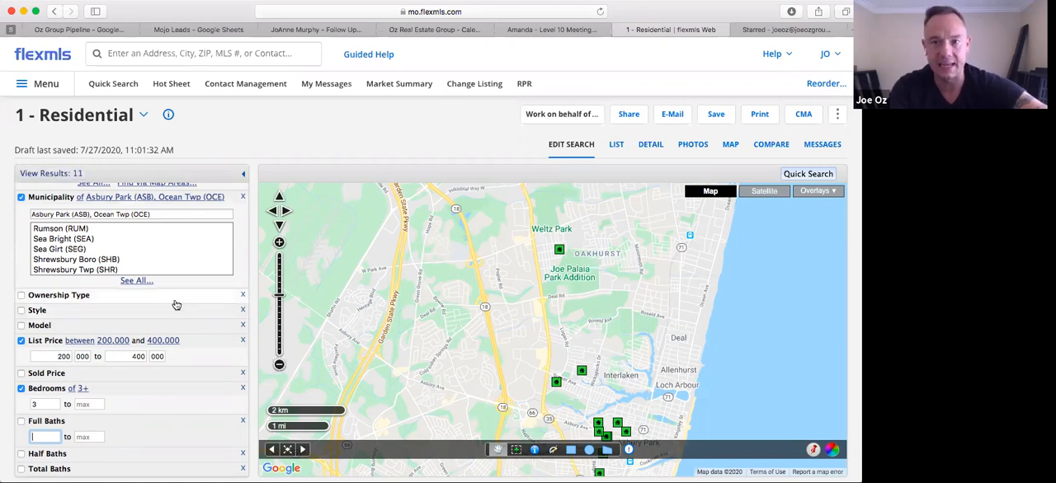
scroll(181, 322, "down", 1)
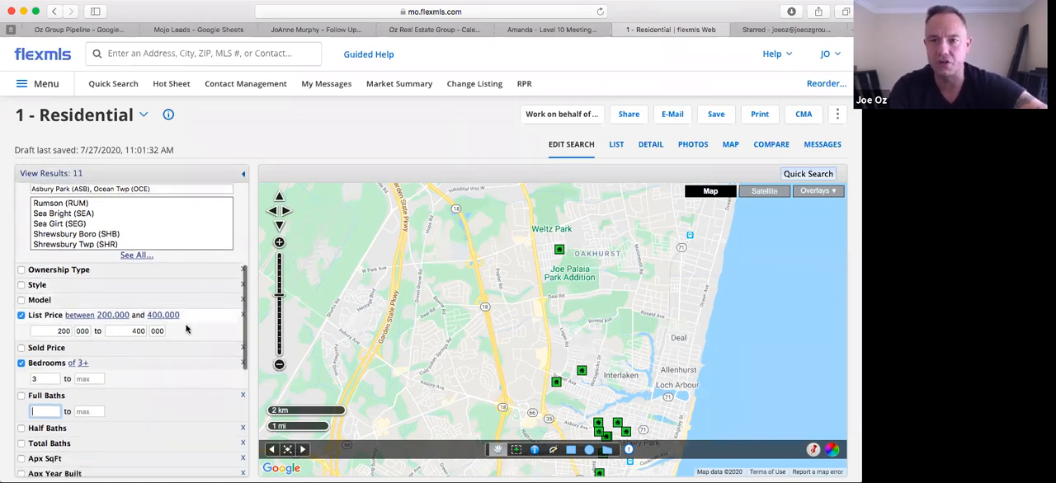
scroll(186, 329, "down", 3)
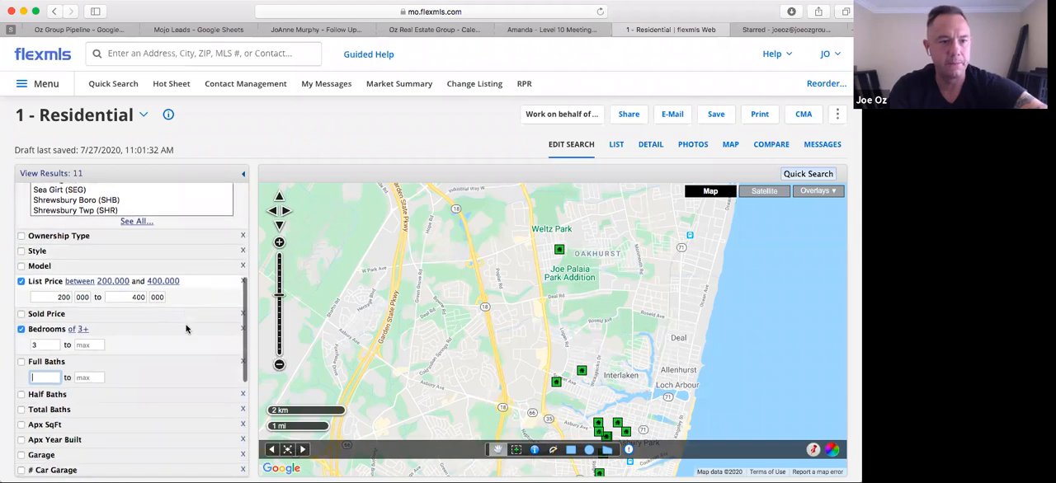
scroll(181, 379, "down", 2)
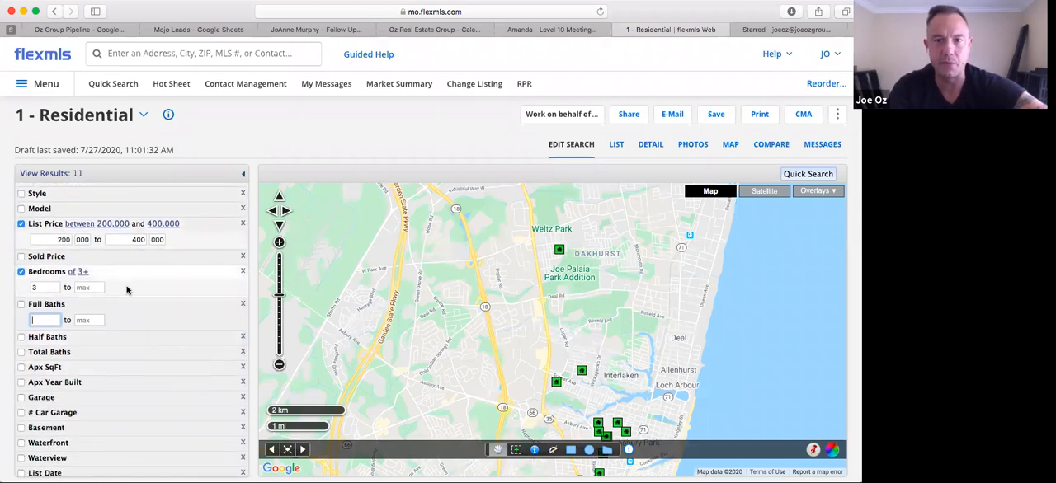
left_click(279, 295)
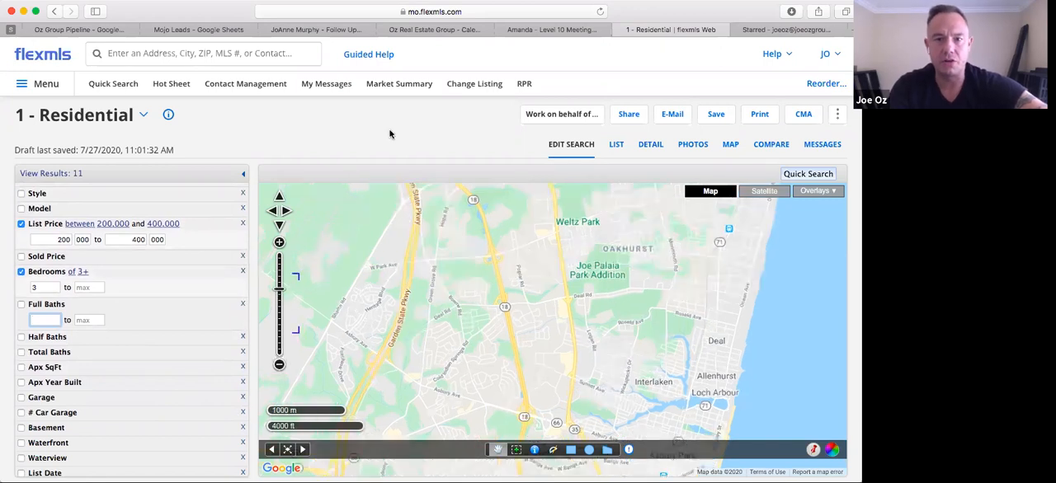
scroll(184, 281, "up", 5)
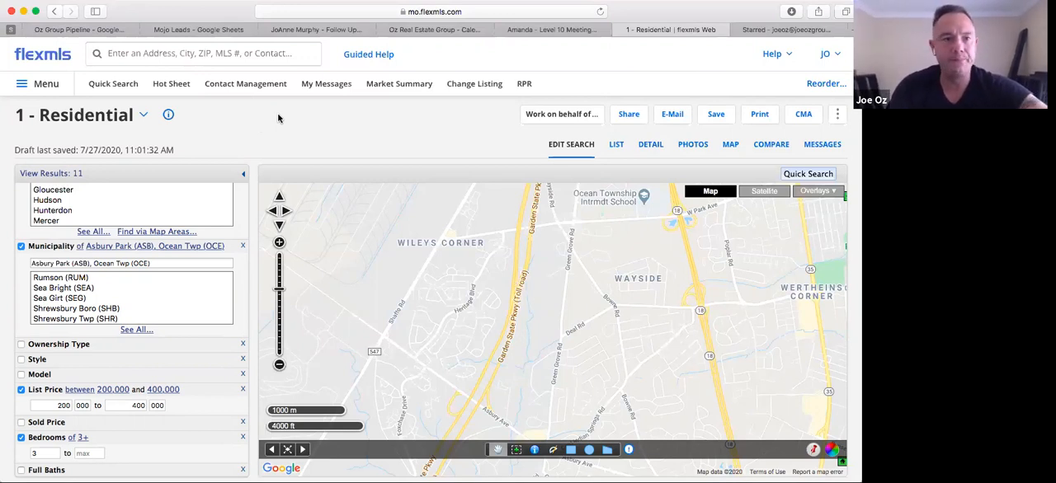
Start saving the search as a new saved search and enter the client's full name as the search name
left_click(717, 120)
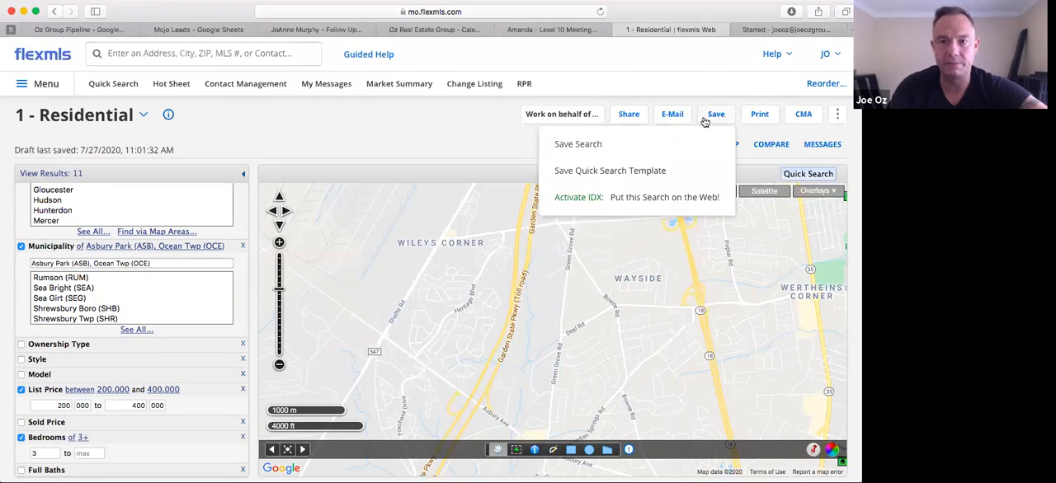
left_click(571, 146)
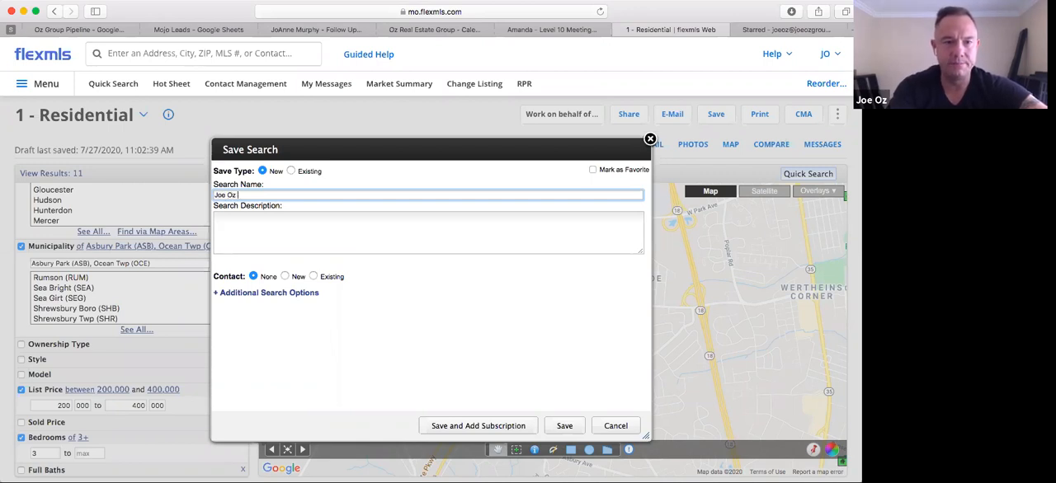
left_click_drag(254, 195, 214, 195)
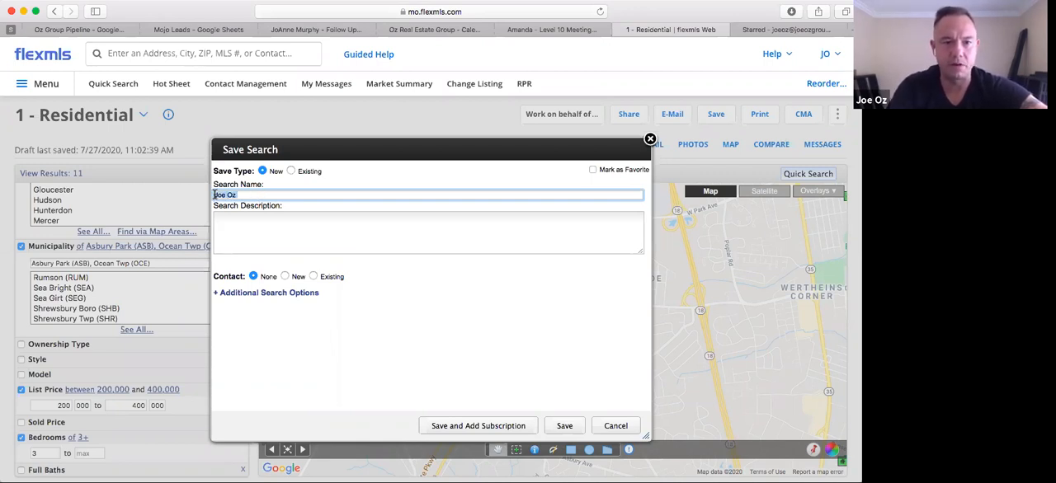
type("Joe")
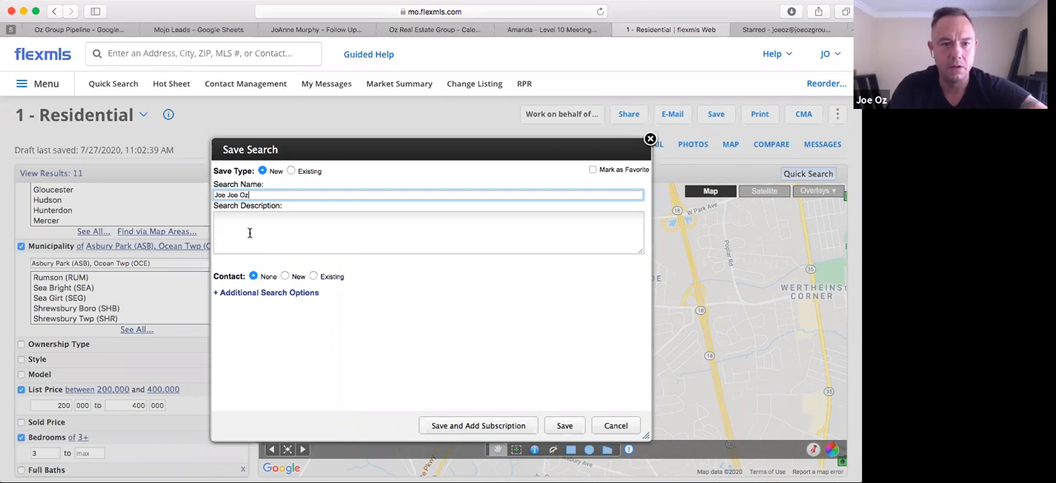
Assign a new contact with the client's display name and e-mail address, and save the search with a subscription
left_click(285, 277)
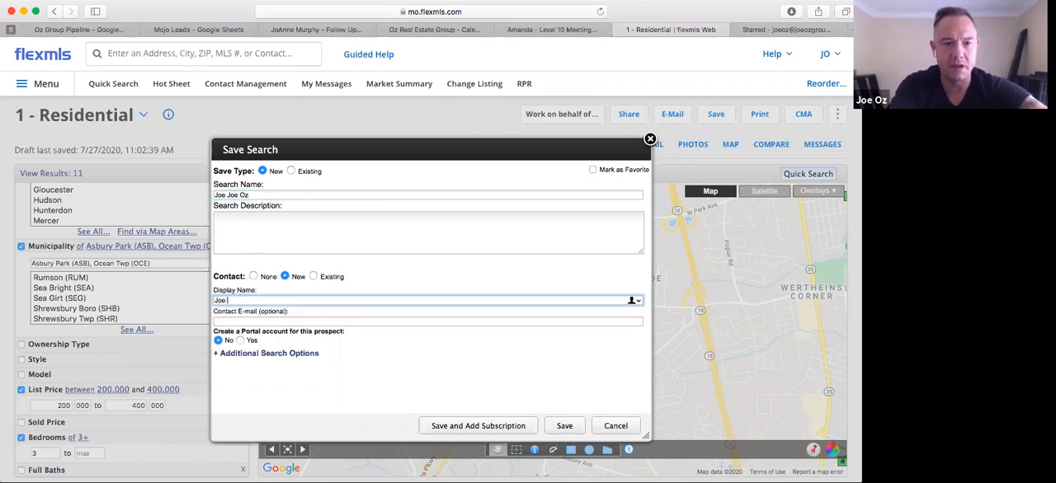
left_click(230, 323)
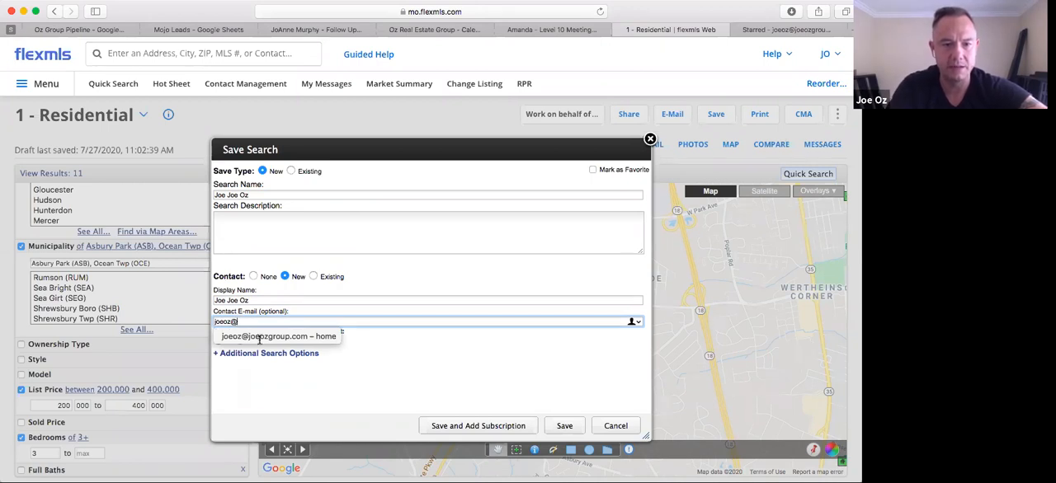
left_click(259, 336)
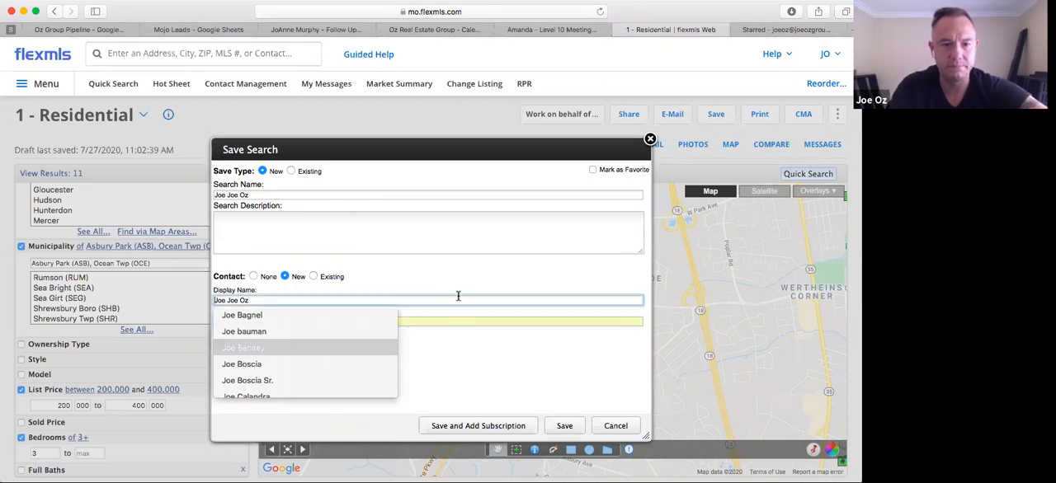
left_click(442, 272)
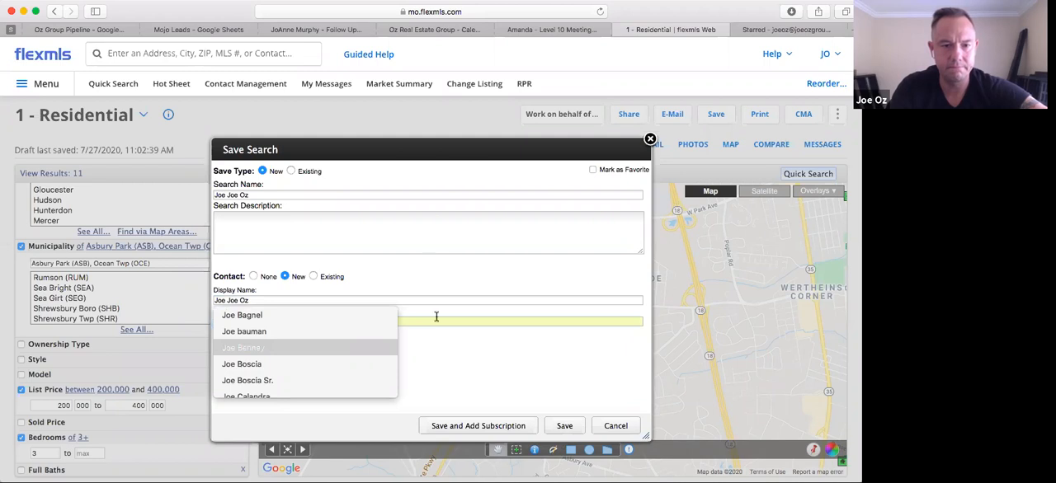
left_click(325, 400)
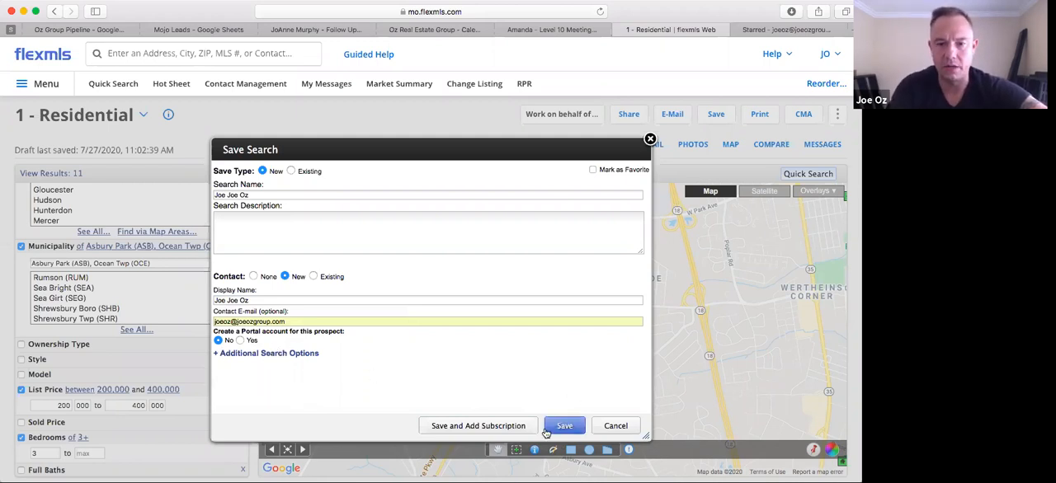
left_click(472, 426)
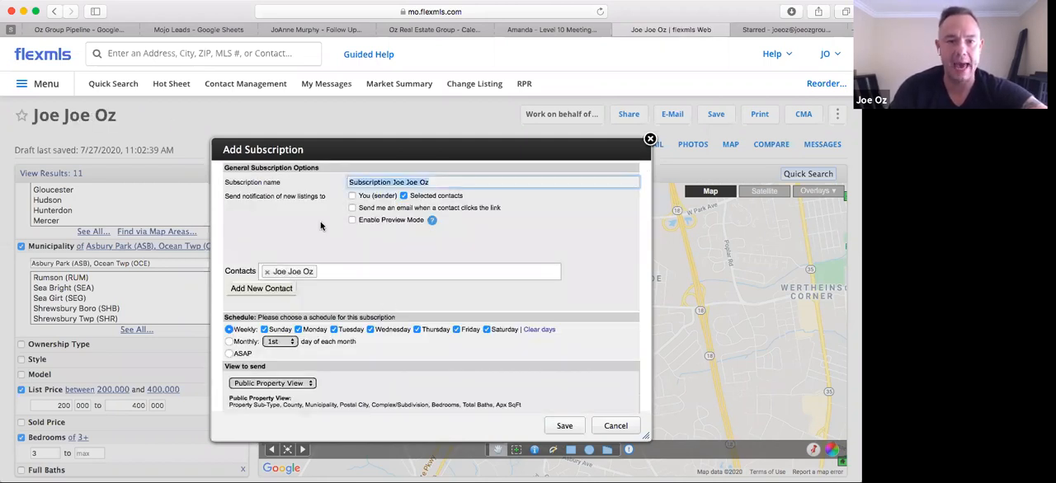
Remove the word "Subscription" from the subscription name so it contains only the client's name
left_click(393, 181)
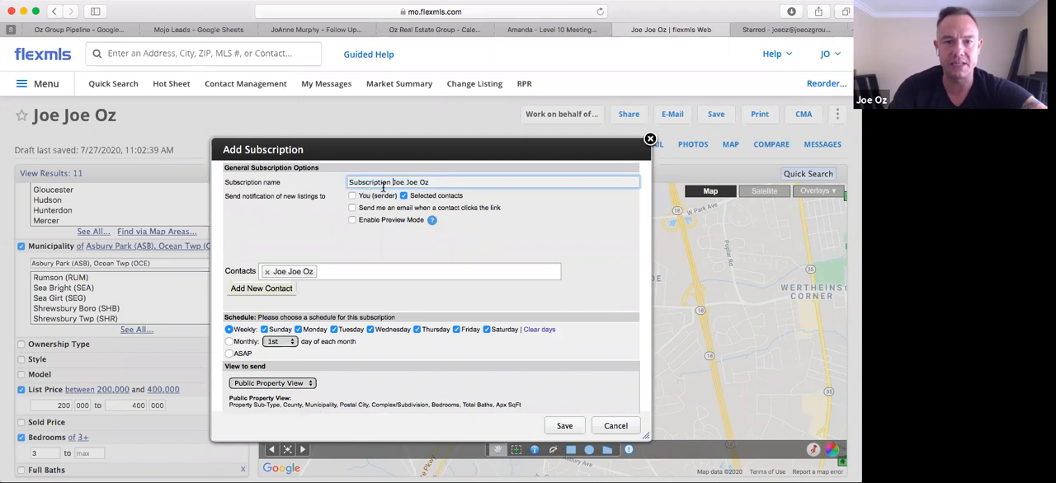
key("BackSpace")
key("BackSpace")
key("BackSpace")
key("BackSpace")
key("BackSpace")
key("BackSpace")
key("BackSpace")
key("BackSpace")
key("BackSpace")
key("BackSpace")
key("BackSpace")
key("BackSpace")
key("BackSpace")
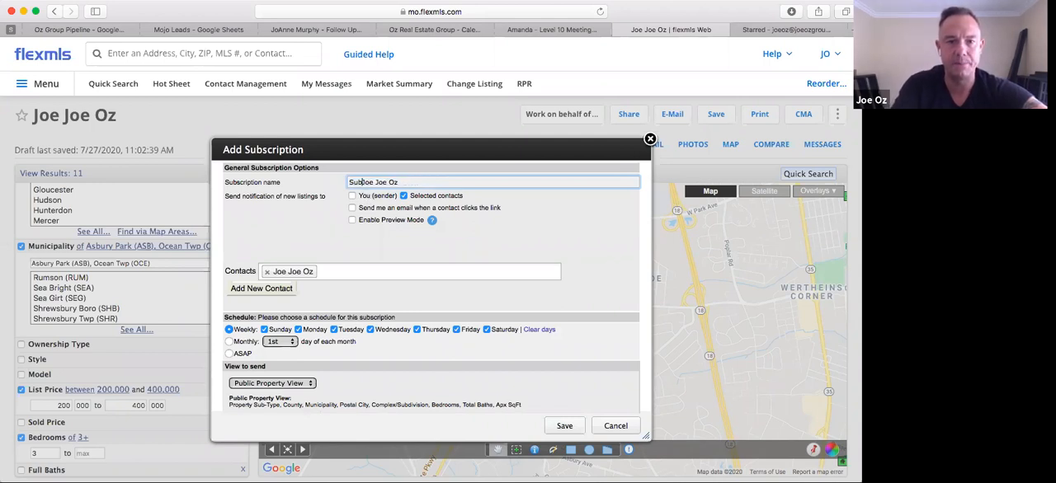
left_click(288, 218)
Review the subscription's notification options, contact, schedule, view to send and e-mail content
scroll(288, 217, "down", 2)
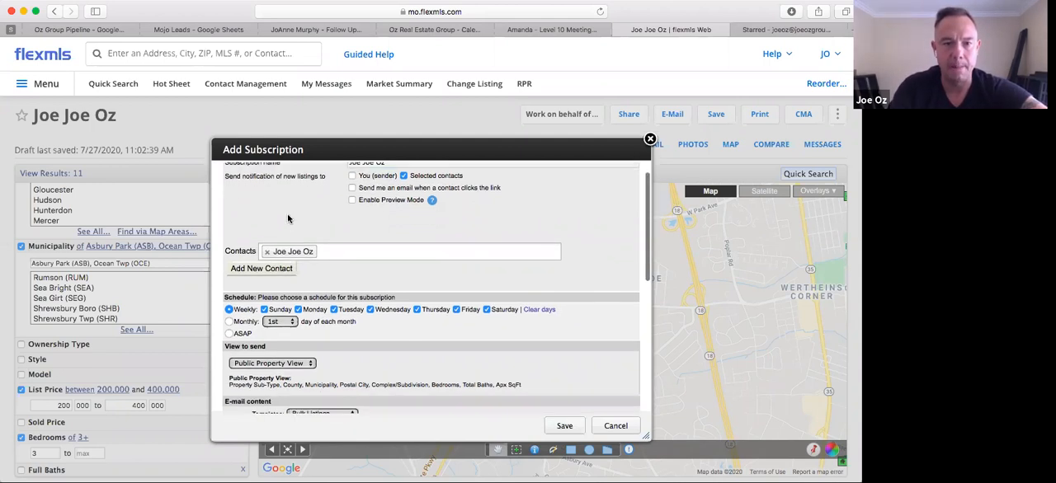
scroll(281, 213, "up", 2)
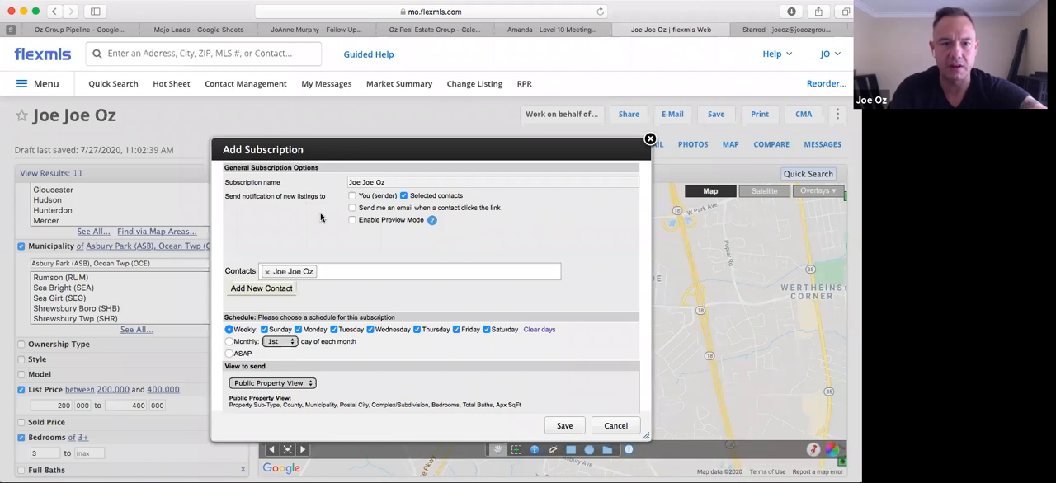
scroll(321, 218, "down", 3)
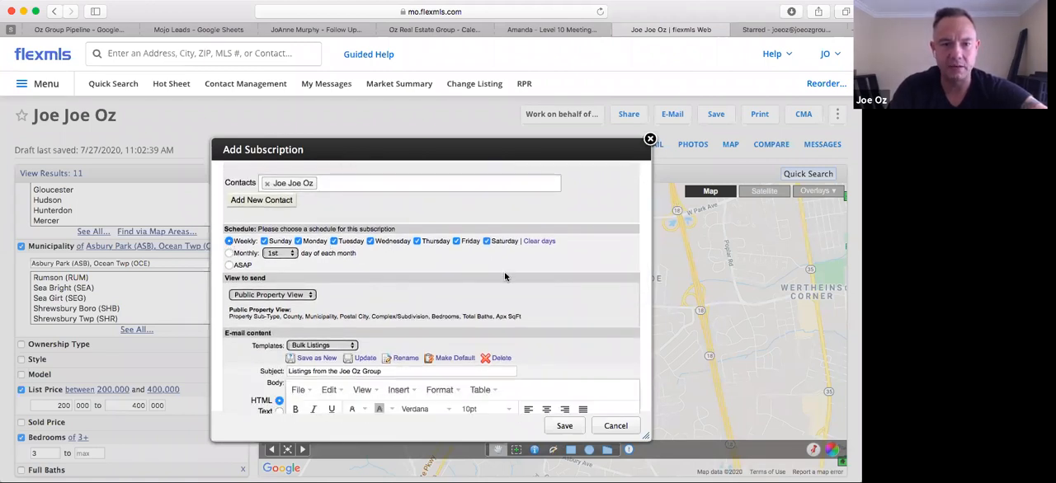
scroll(506, 277, "down", 1)
scroll(506, 277, "down", 1)
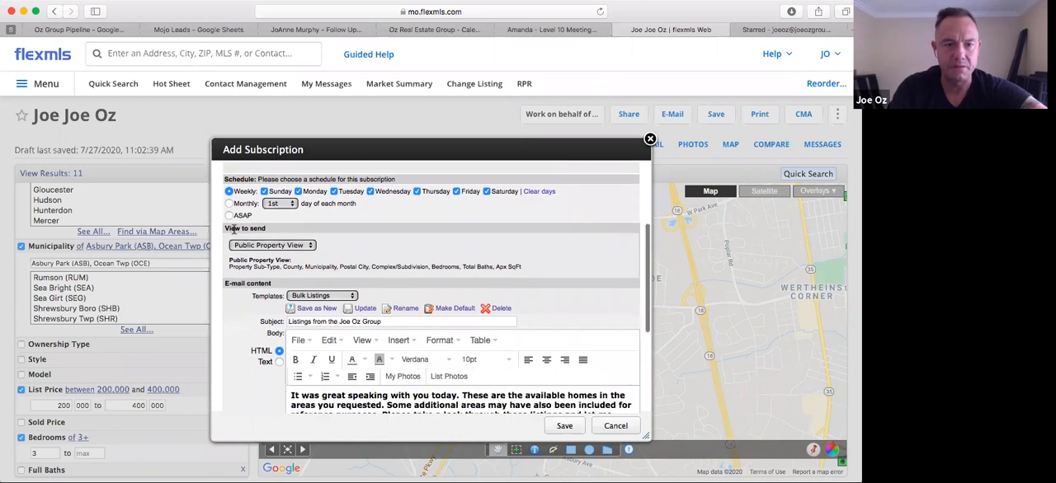
scroll(427, 240, "down", 3)
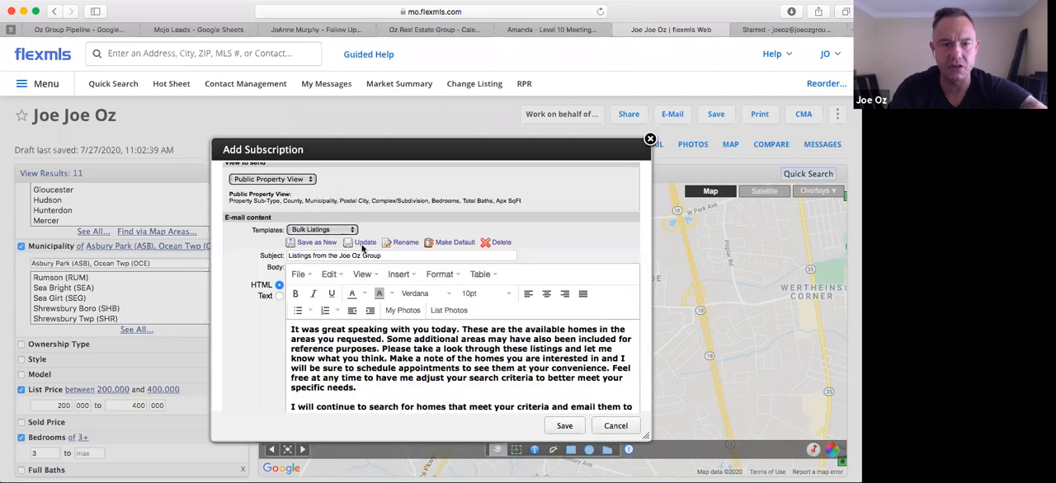
scroll(230, 355, "down", 3)
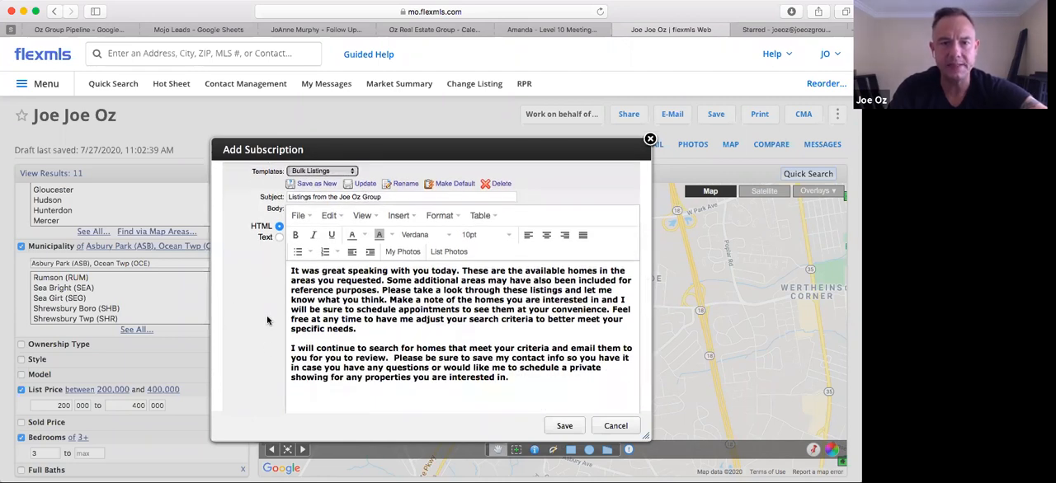
scroll(268, 320, "up", 2)
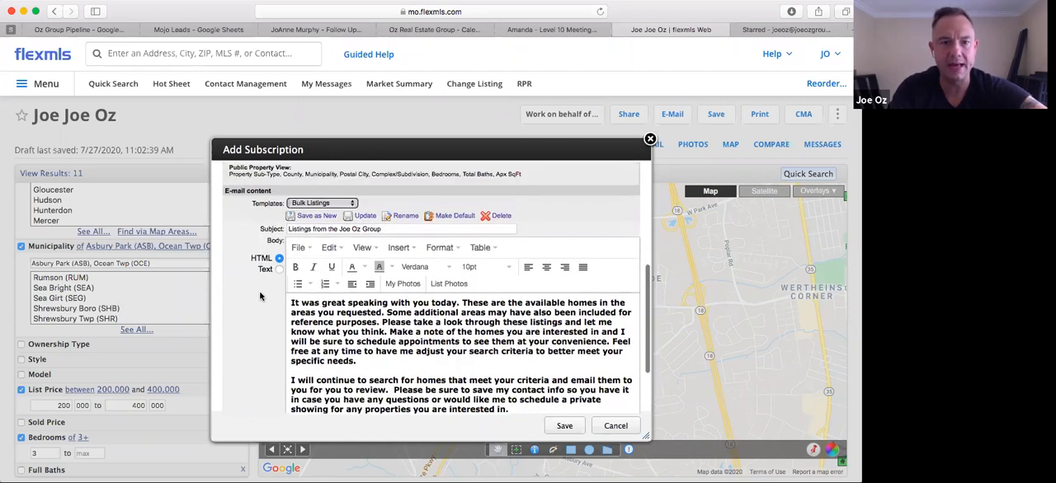
Apply the Daily Updates template to the subscription's e-mail content
left_click(326, 206)
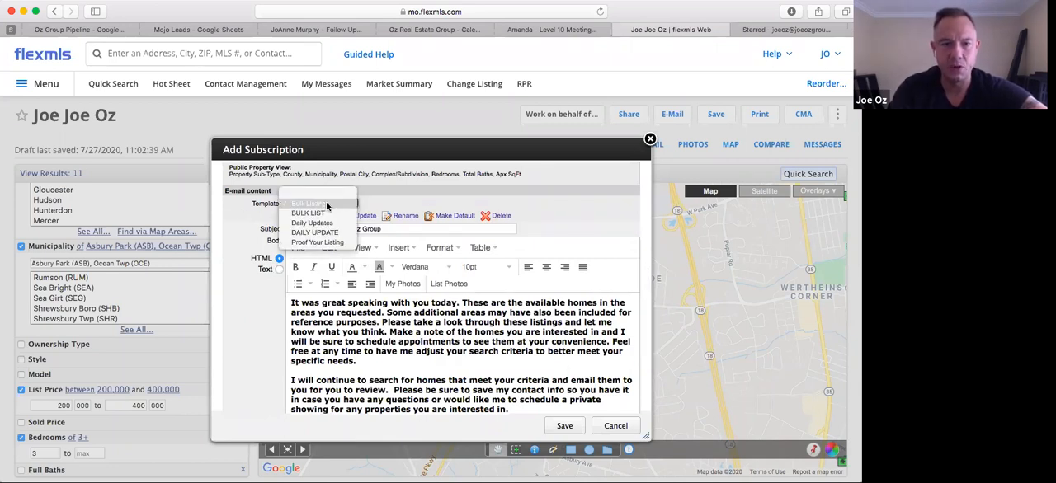
left_click(325, 224)
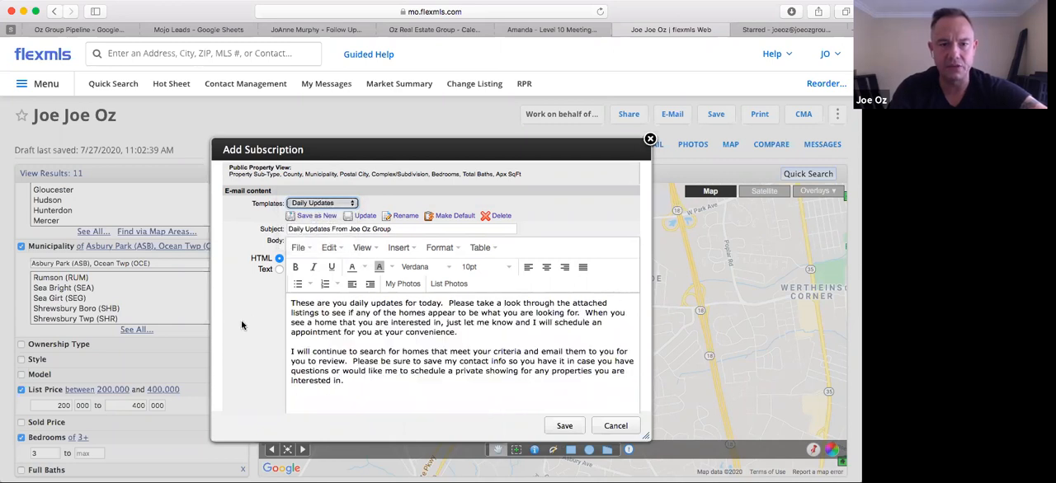
scroll(241, 324, "up", 4)
scroll(242, 324, "down", 2)
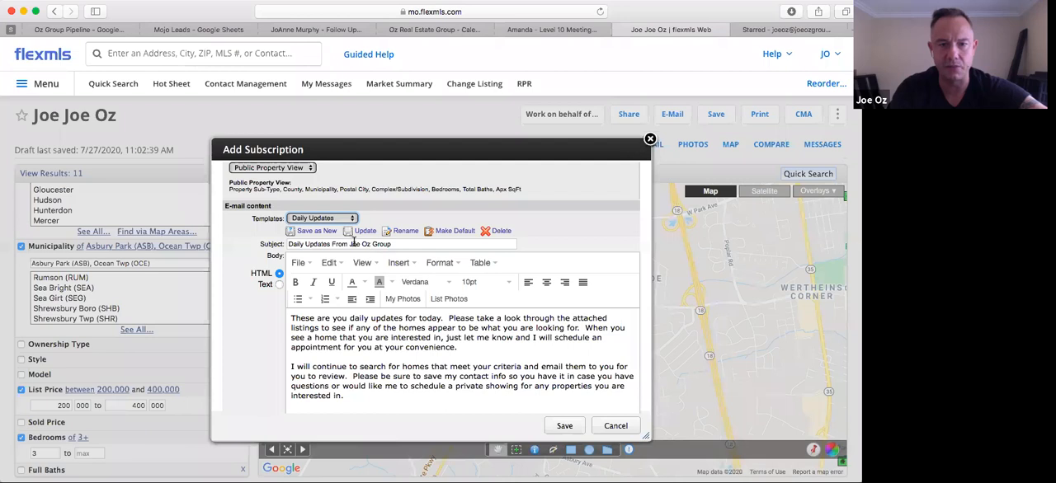
Change the sender part of the e-mail subject to the agent's full name followed by "at the Joe Oz Group"
left_click_drag(397, 244, 350, 245)
left_click(254, 338)
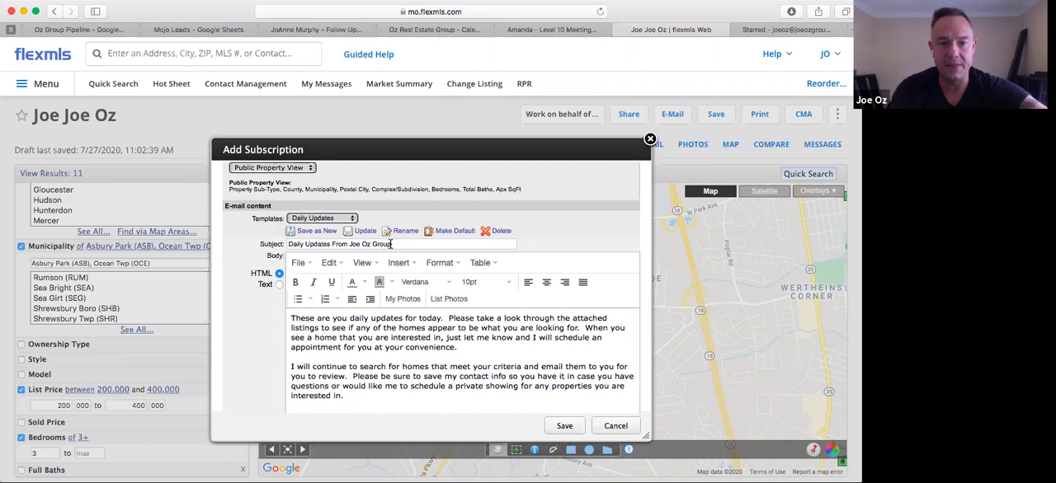
left_click_drag(394, 243, 350, 244)
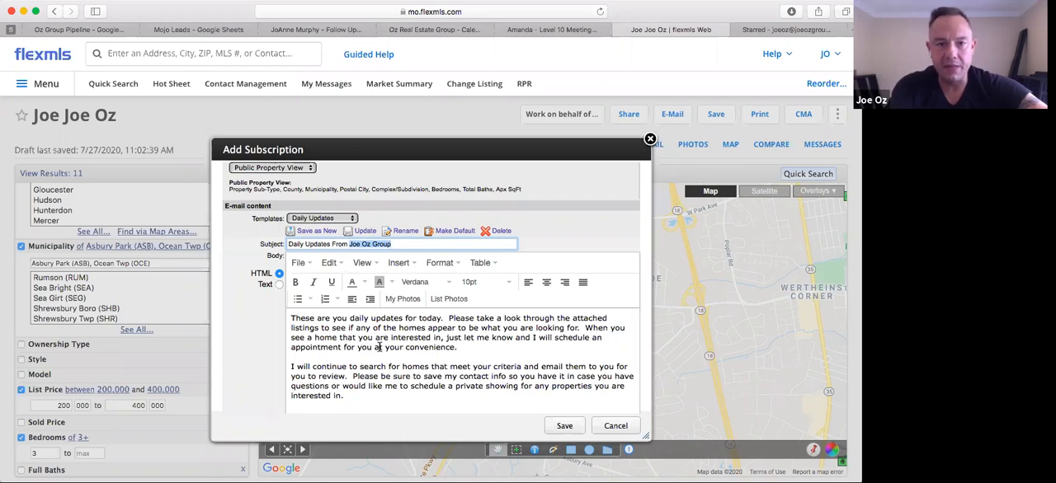
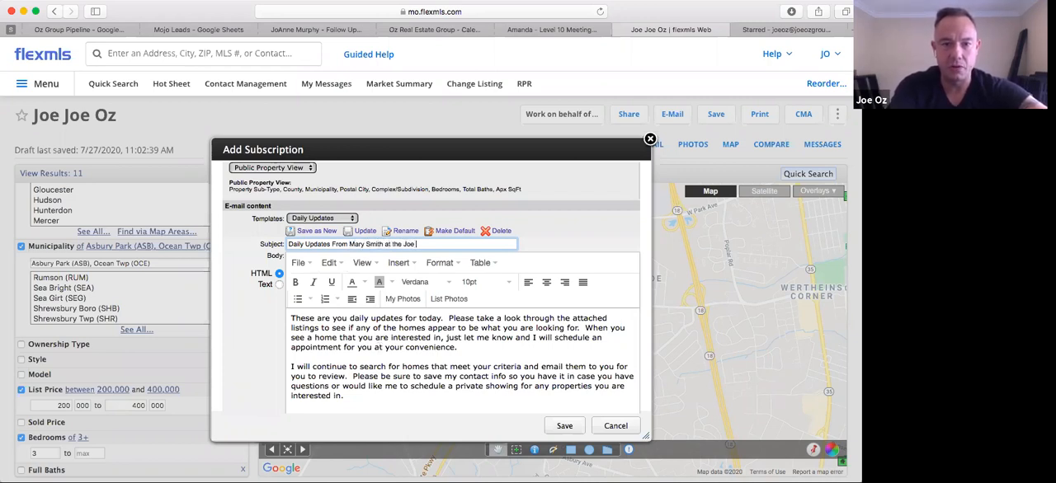
type(" Joe Oz Group")
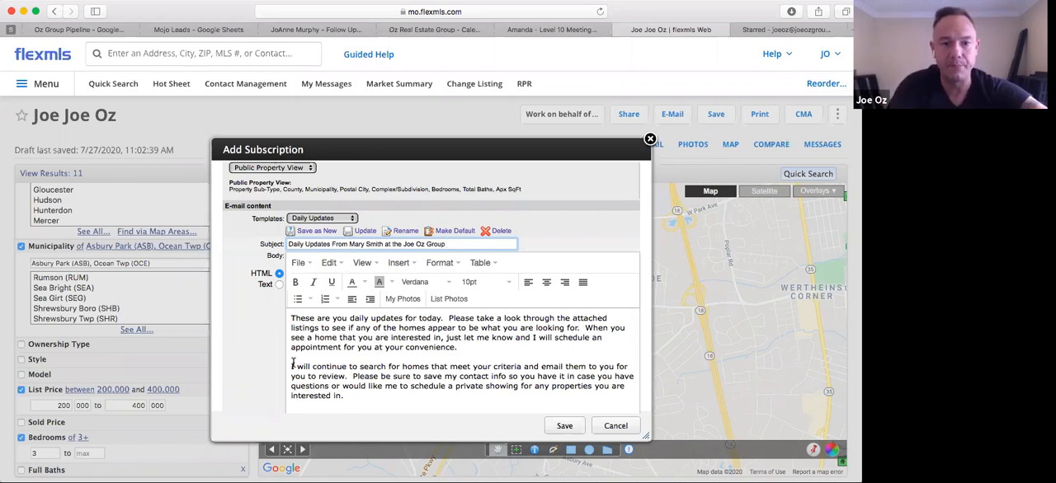
Insert a greeting with the client's first name and a comma, plus a blank line, above the e-mail body text
scroll(263, 313, "up", 5)
scroll(254, 347, "down", 6)
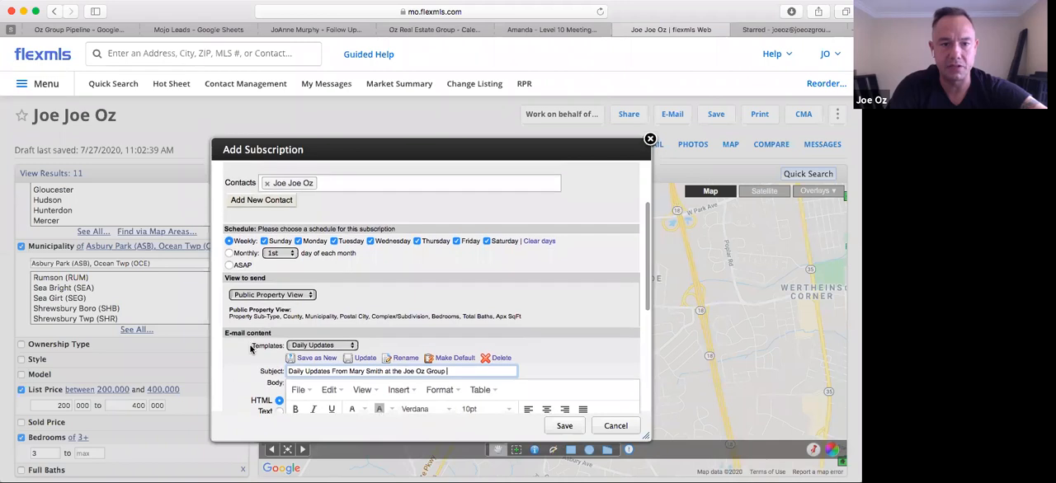
left_click(290, 276)
type("Joe Joe,")
key("Return")
key("Return")
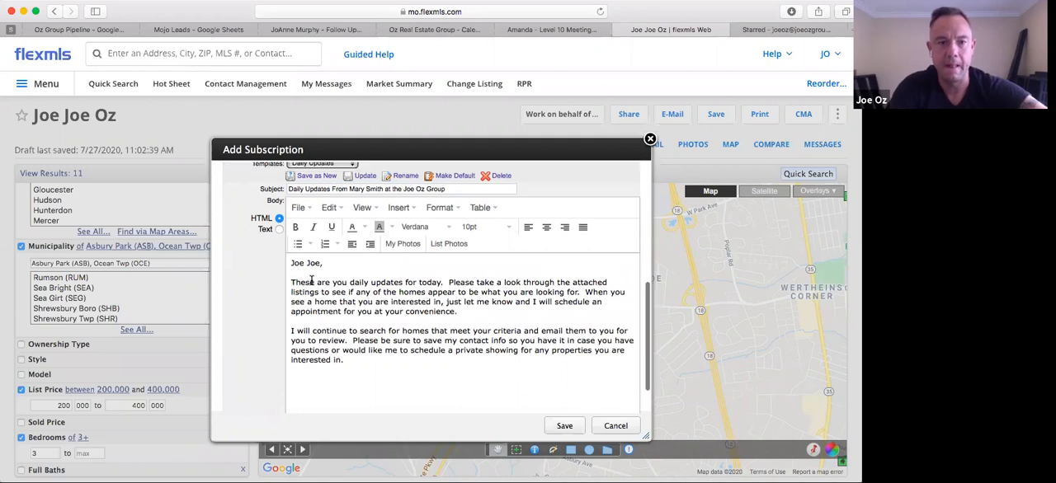
scroll(312, 280, "down", 3)
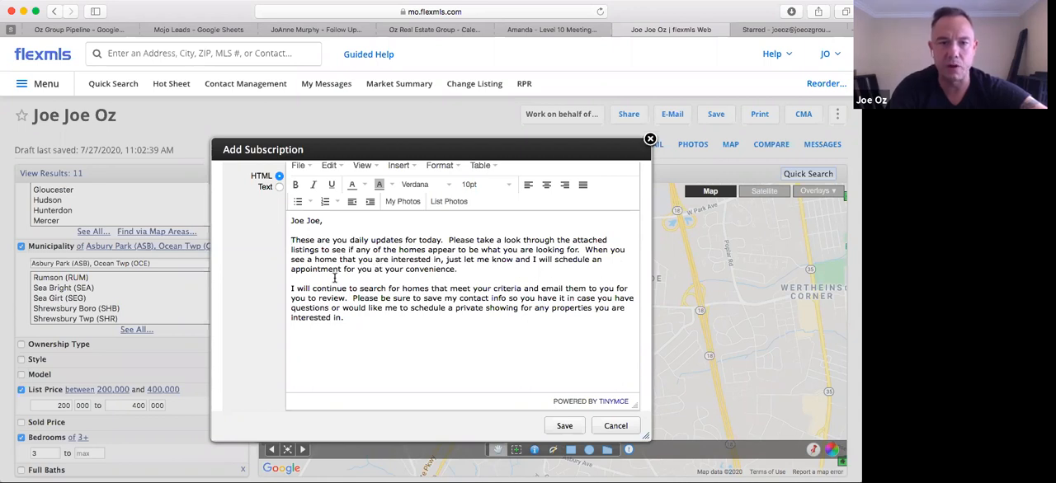
scroll(412, 278, "down", 1)
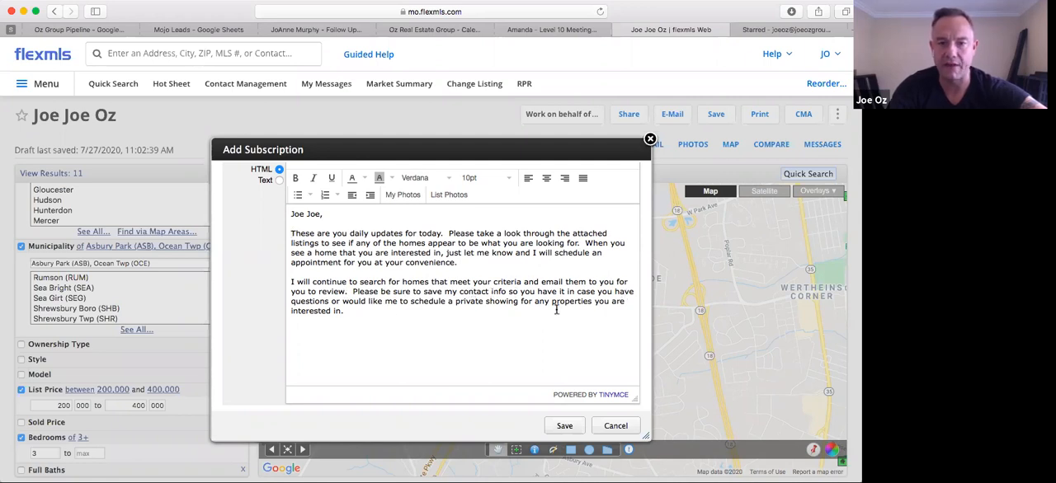
scroll(355, 300, "up", 10)
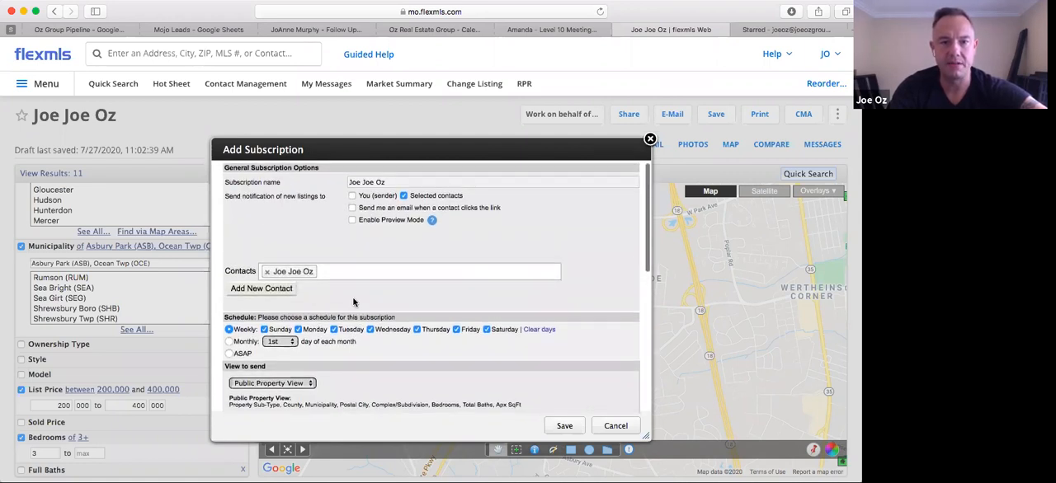
Check the subject line and greeting of the subscription's Daily Updates e-mail, and save the subscription
scroll(355, 300, "down", 10)
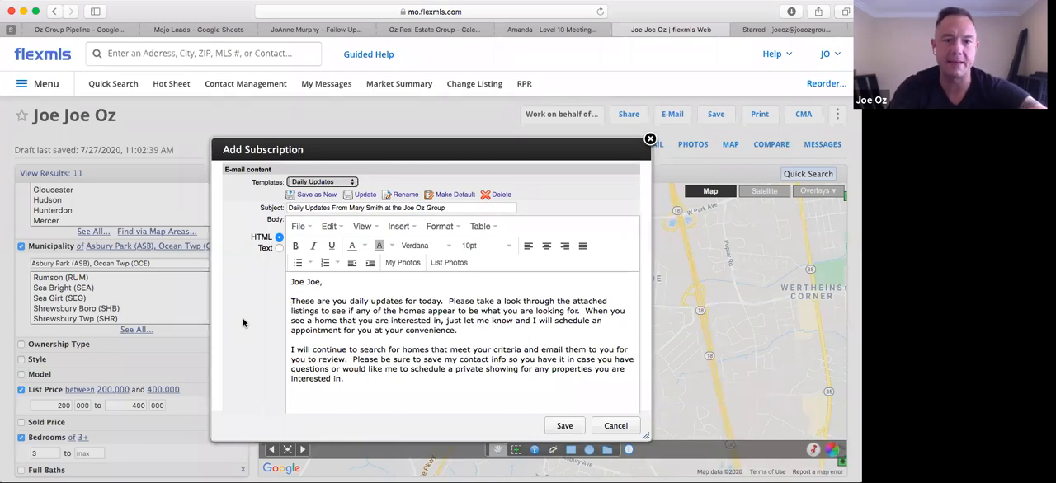
scroll(243, 322, "up", 2)
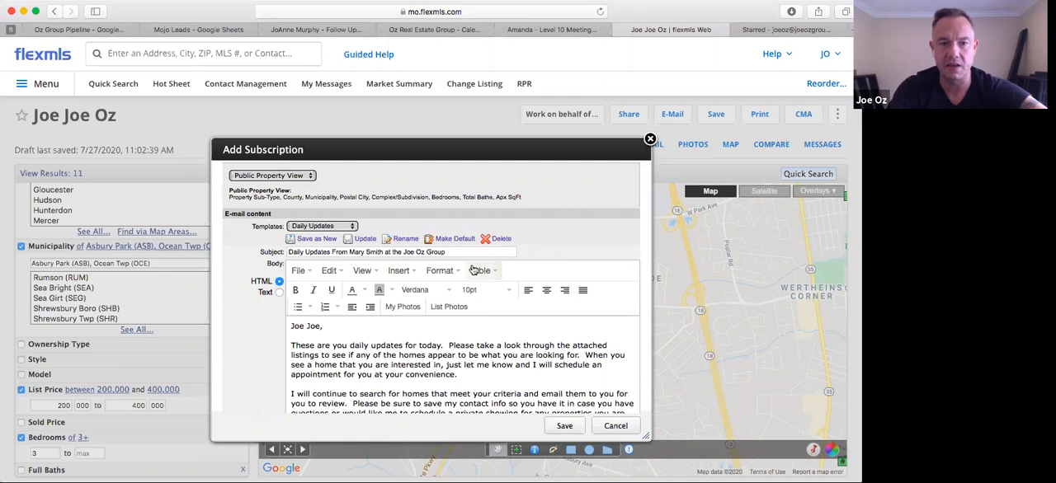
left_click_drag(450, 253, 276, 250)
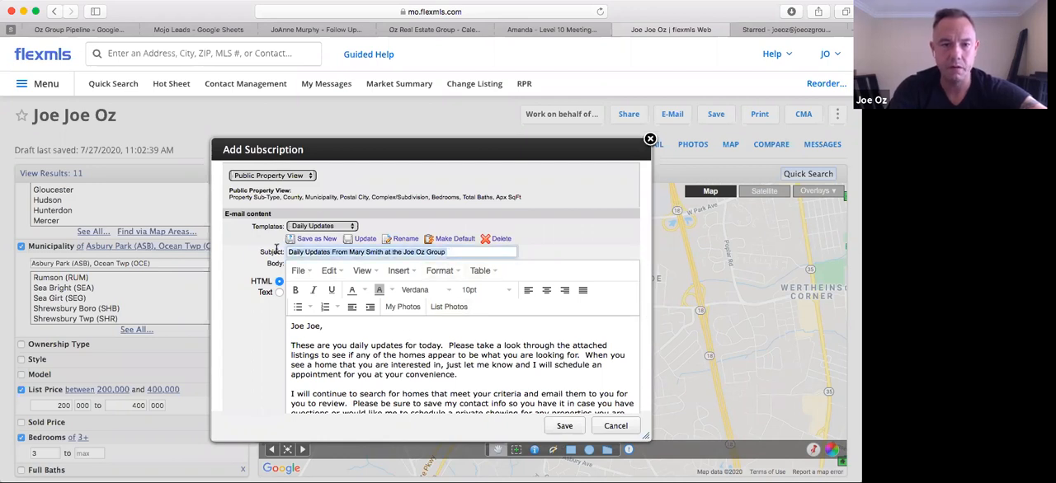
scroll(385, 356, "down", 4)
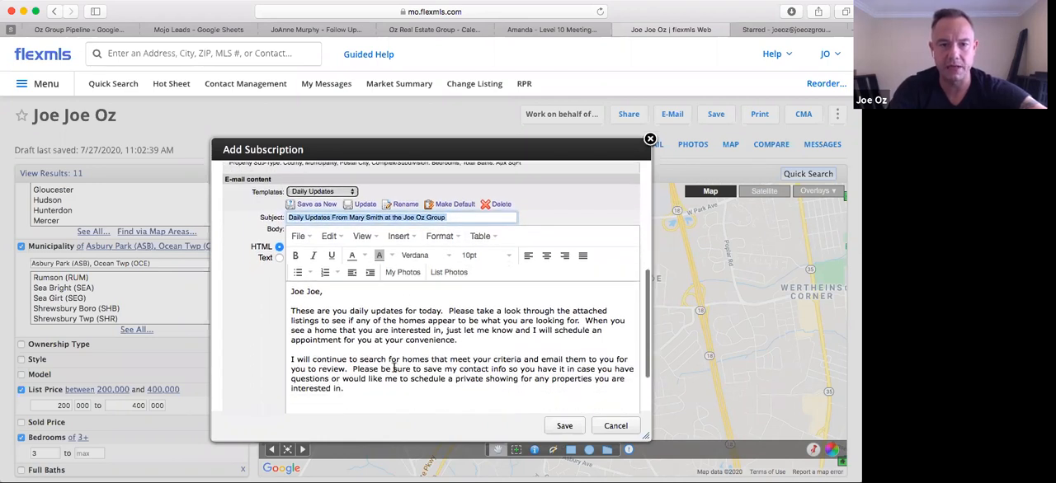
left_click_drag(343, 291, 281, 295)
scroll(363, 322, "down", 3)
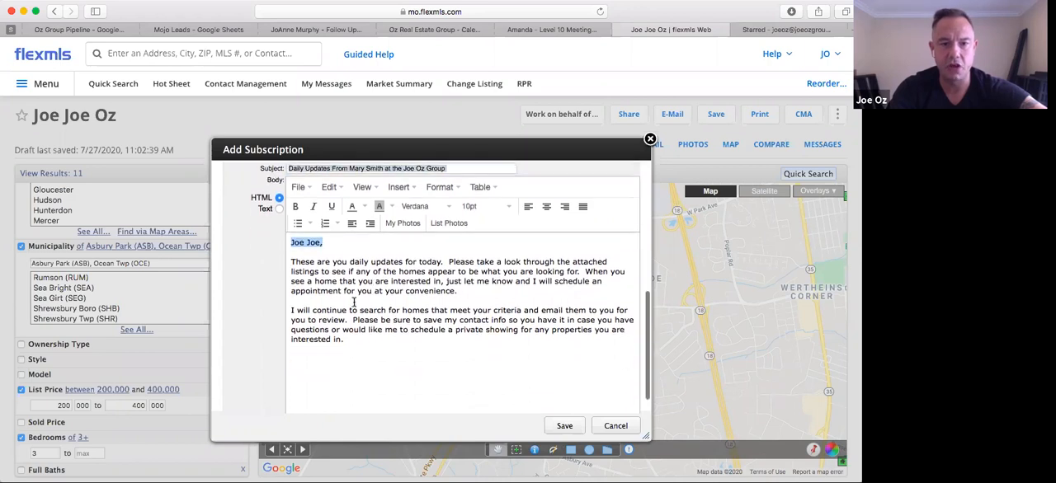
left_click(493, 373)
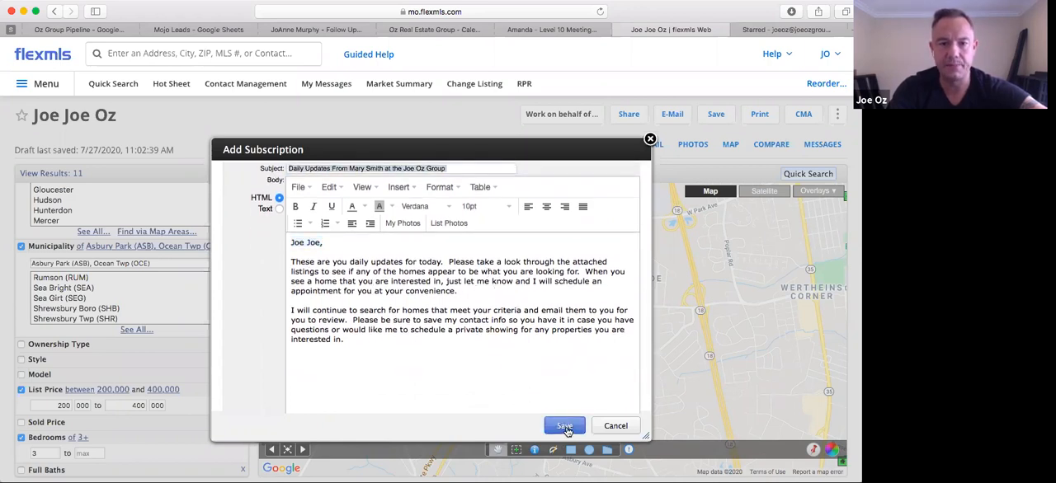
left_click(565, 427)
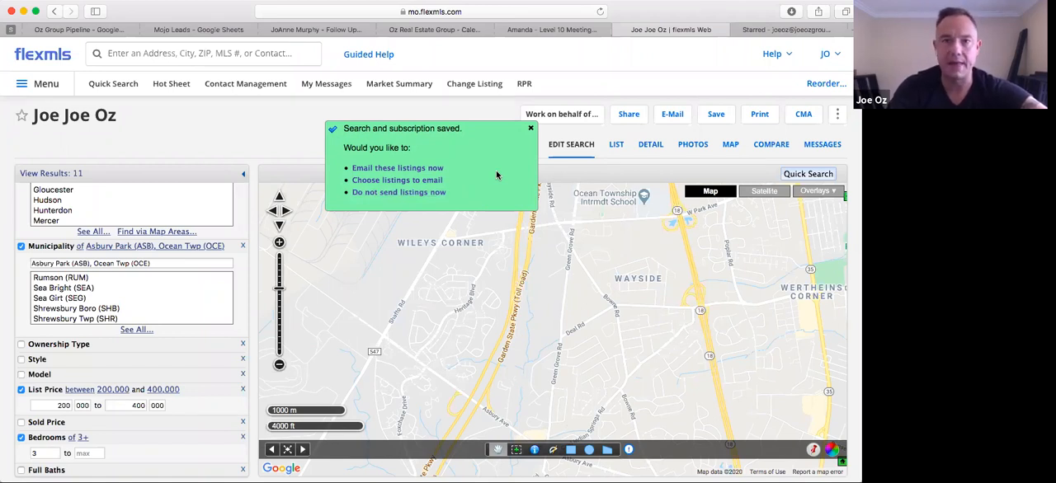
Choose to e-mail the matching listings immediately and check the message's template, subject and body
left_click(376, 169)
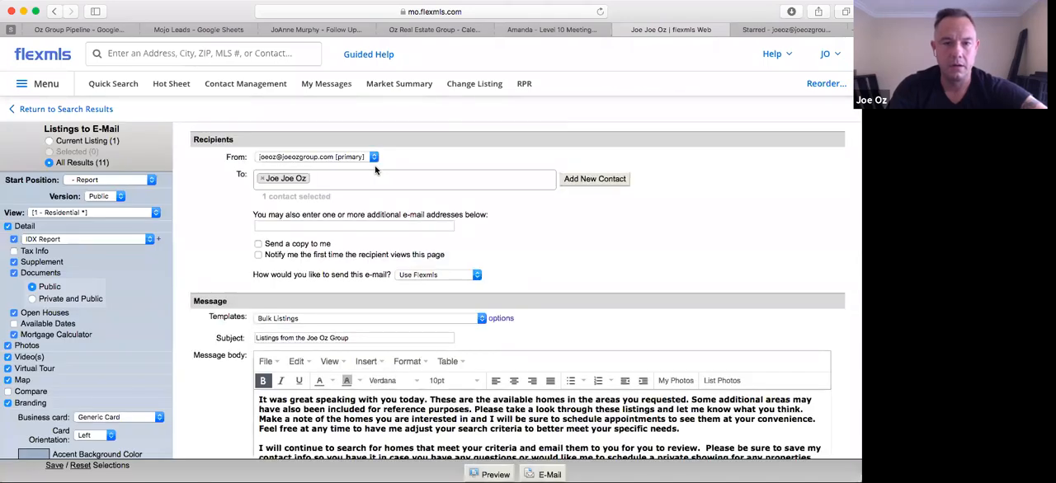
scroll(210, 254, "down", 2)
scroll(210, 253, "down", 3)
scroll(259, 170, "up", 1)
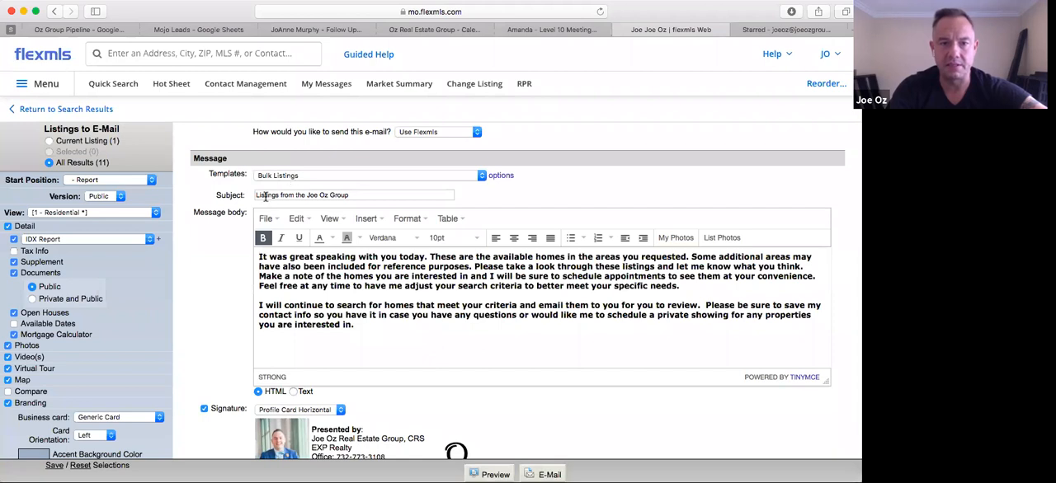
left_click_drag(356, 195, 223, 192)
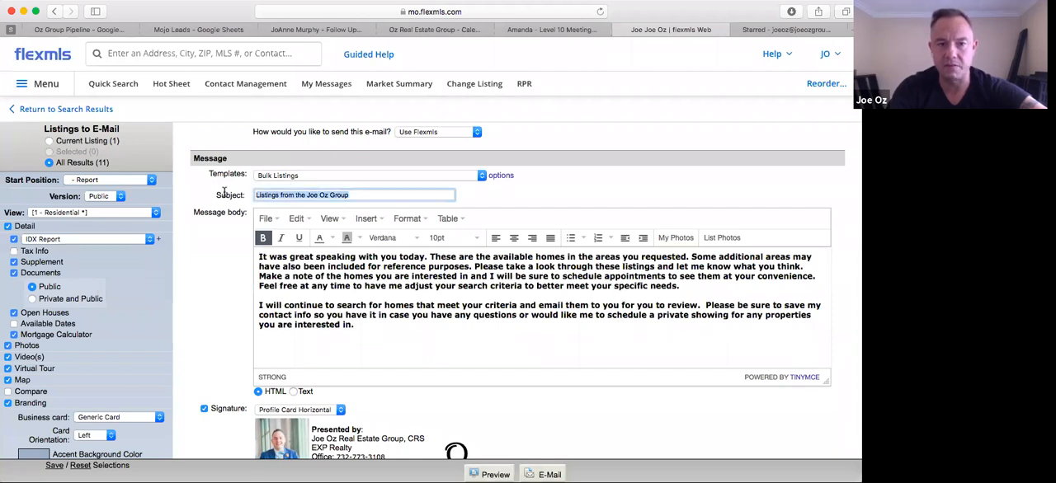
left_click(211, 275)
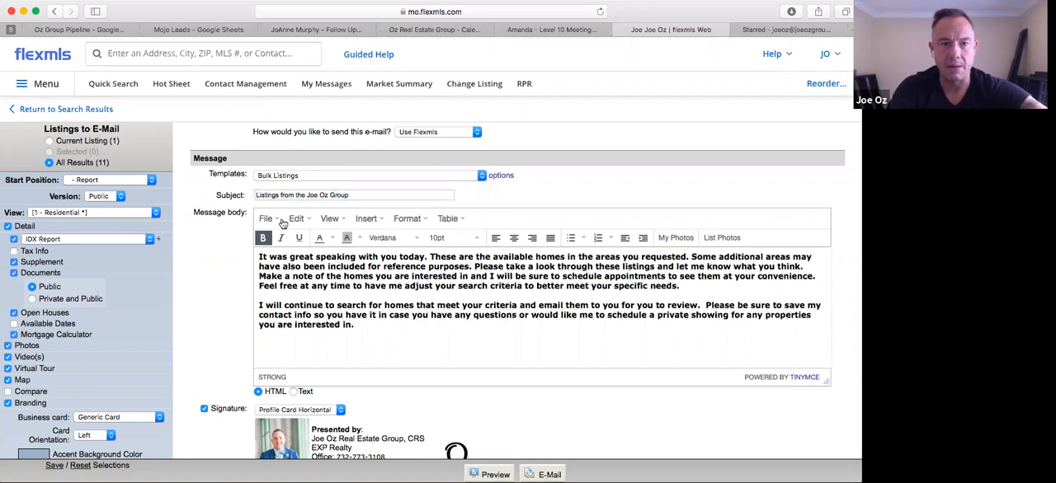
Insert a greeting with the client's first name and a comma, plus a blank line, above the Bulk Listings message text
left_click(258, 256)
type("Joe joe,")
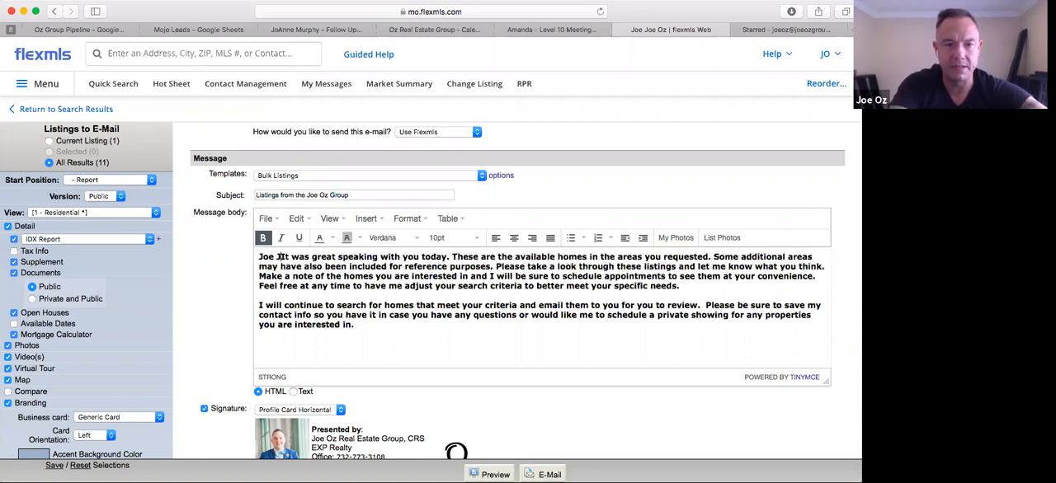
key("Return")
key("Return")
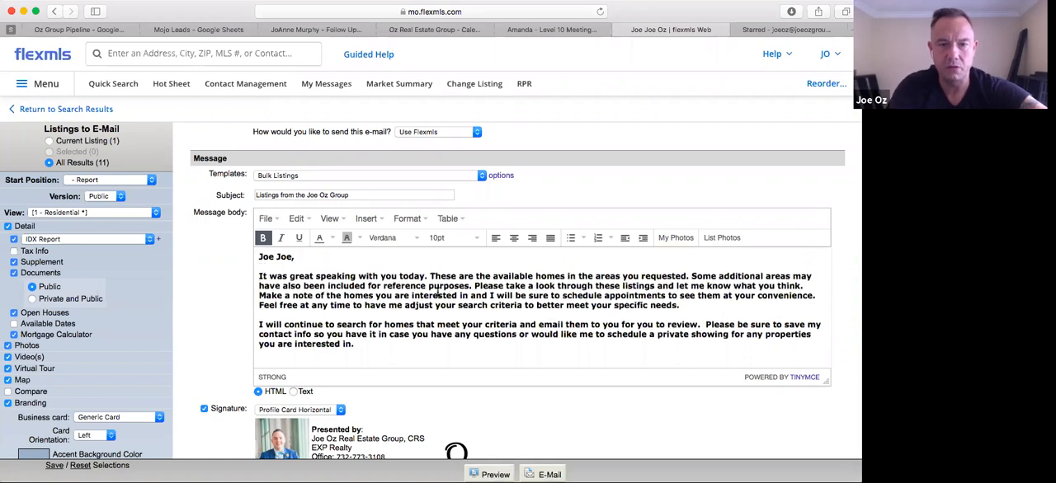
Review the message body and signature, and send the listings e-mail to the client
scroll(487, 287, "down", 2)
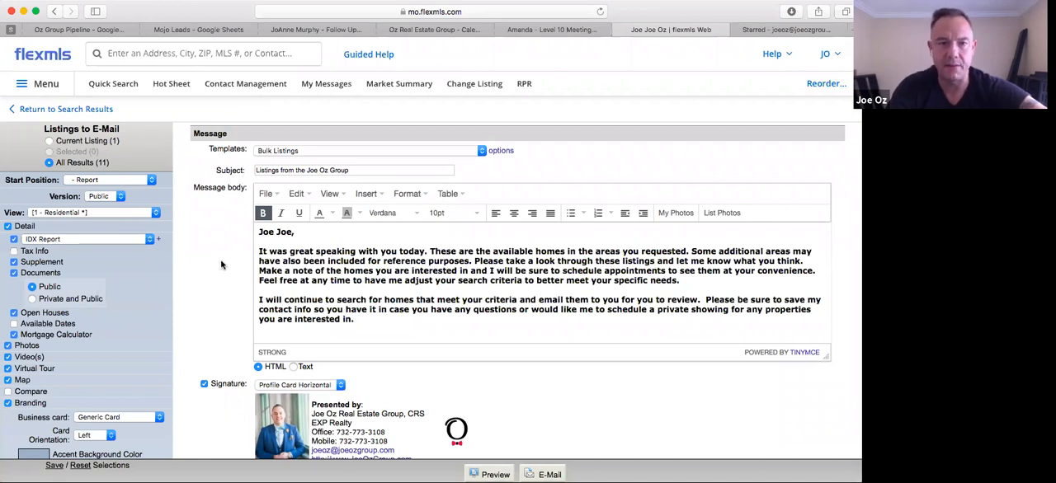
scroll(247, 189, "up", 1)
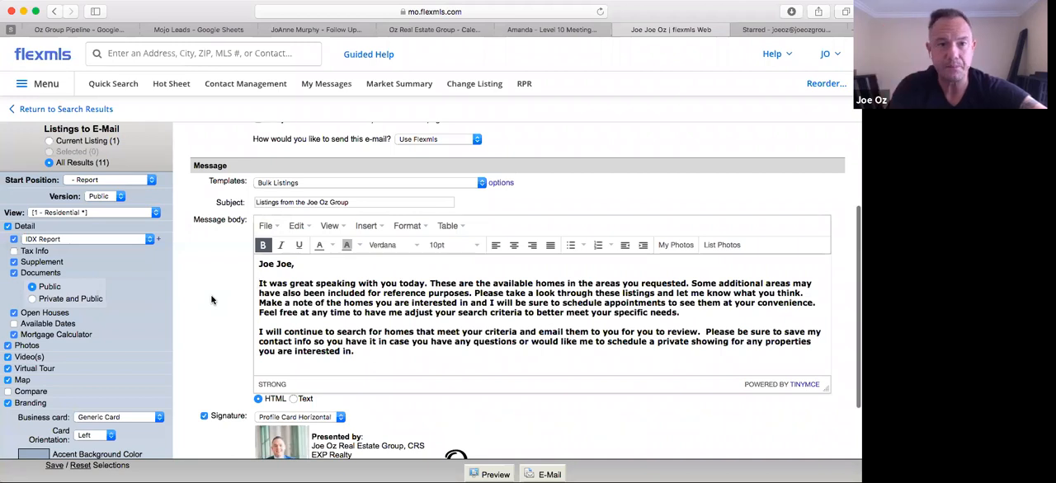
scroll(211, 300, "down", 2)
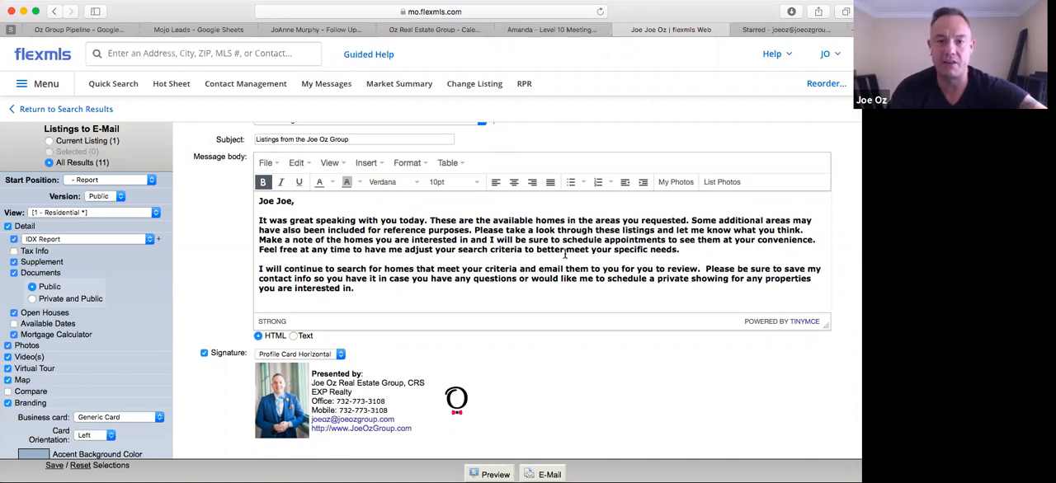
scroll(565, 254, "down", 1)
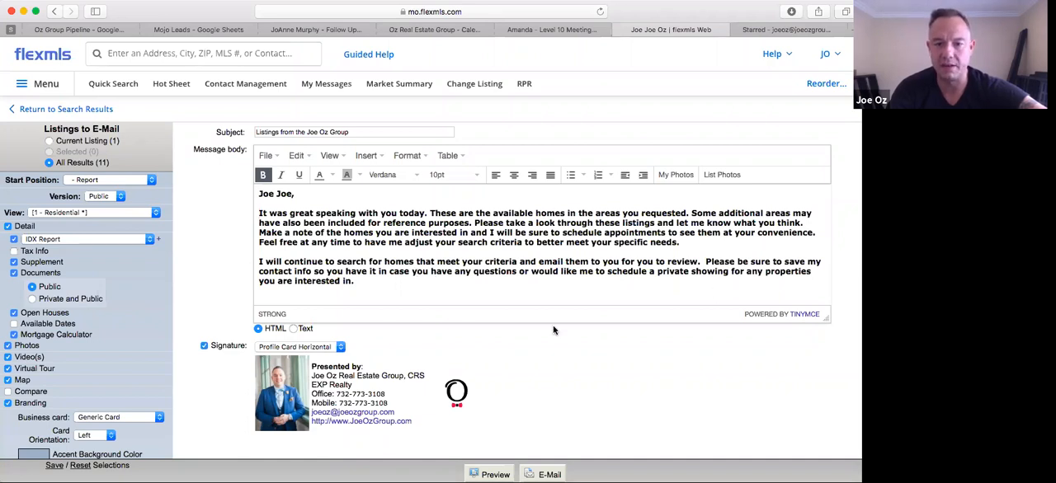
scroll(557, 363, "down", 1)
scroll(478, 326, "up", 7)
scroll(478, 325, "down", 7)
left_click(549, 474)
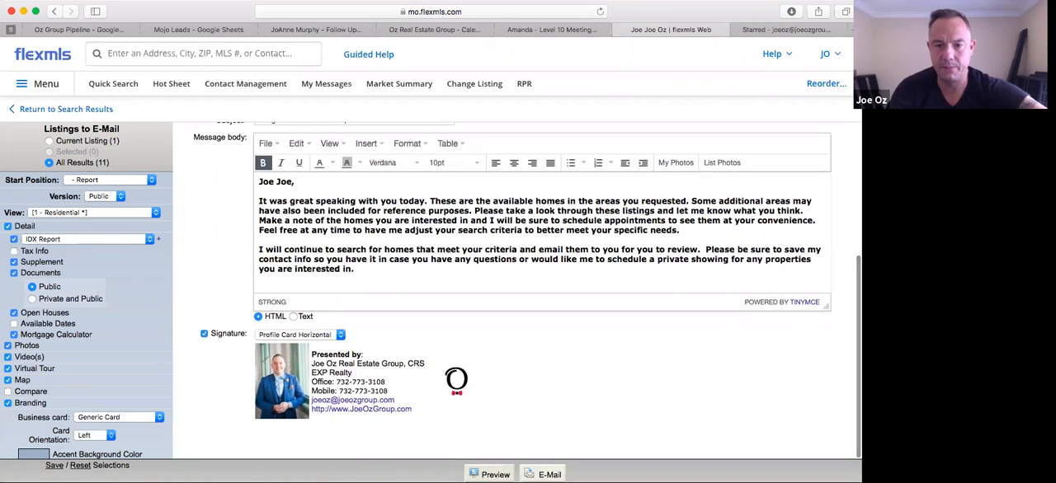